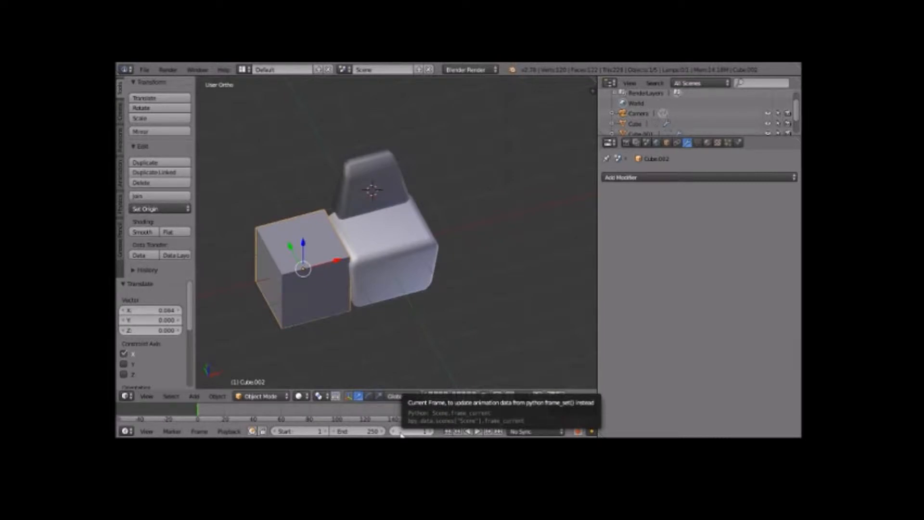
Move the loose cube about 0.75 units away from the seat along the X axis
key(KP_1)
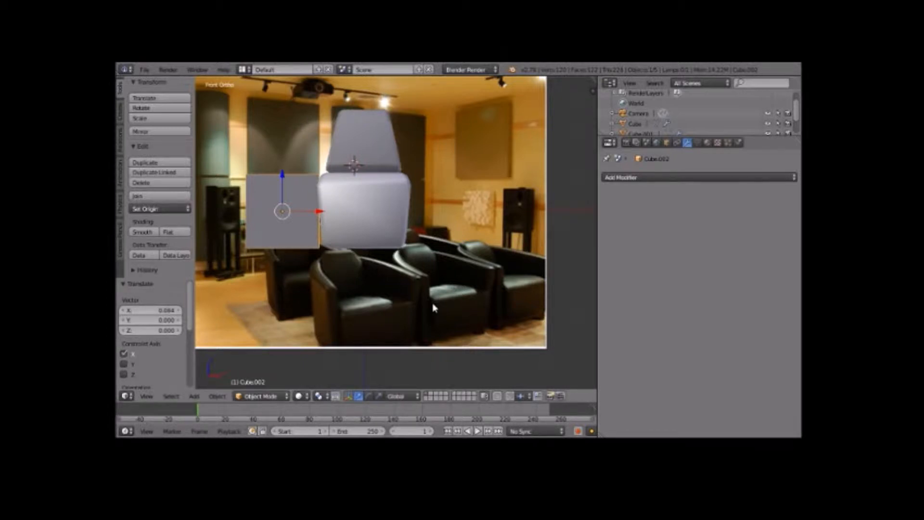
shift+middle_drag(440, 262, 440, 239)
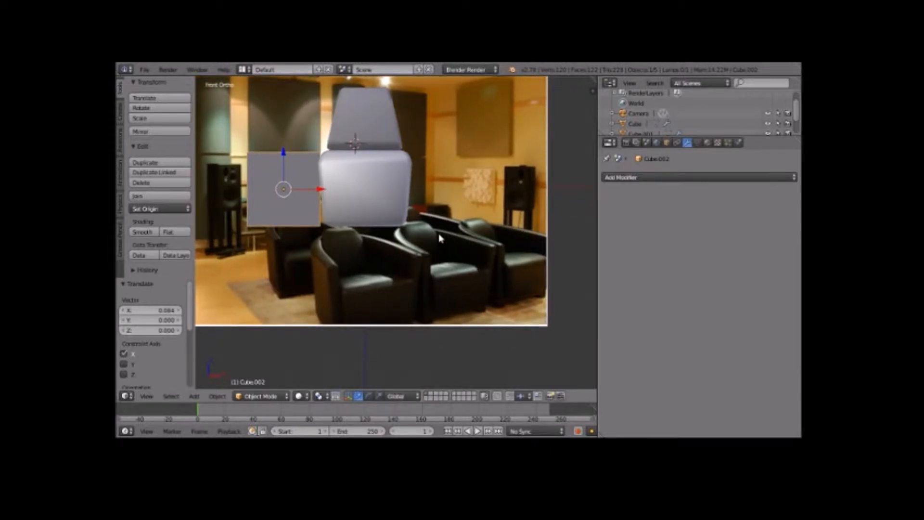
middle_drag(402, 138, 402, 148)
key(KP_1)
middle_drag(408, 157, 413, 273)
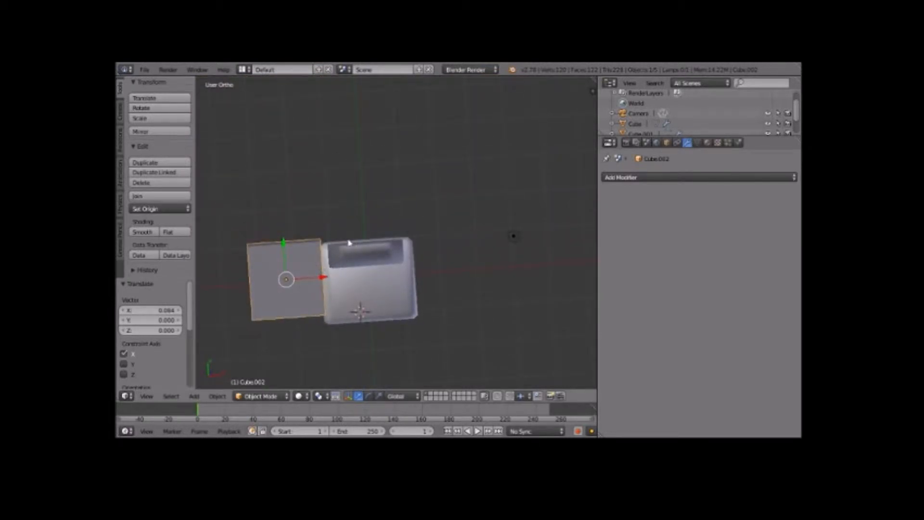
drag(311, 275, 288, 284)
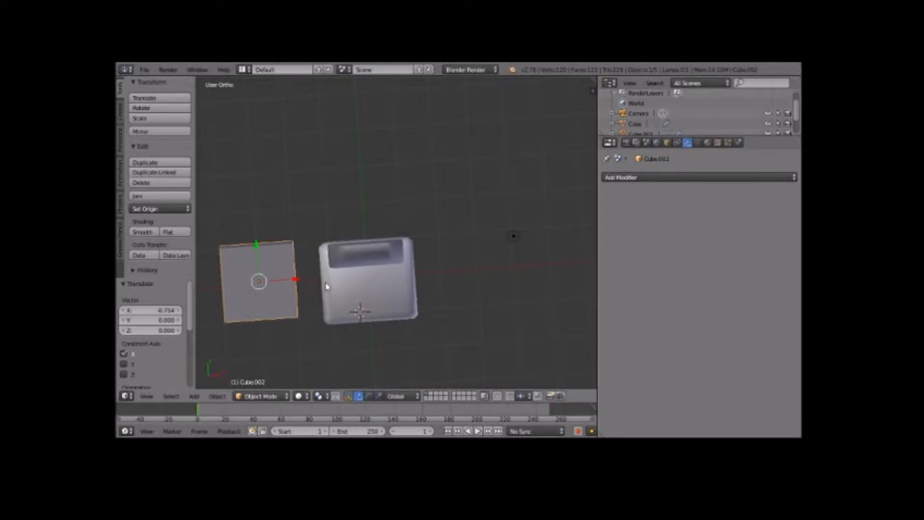
middle_drag(497, 279, 503, 169)
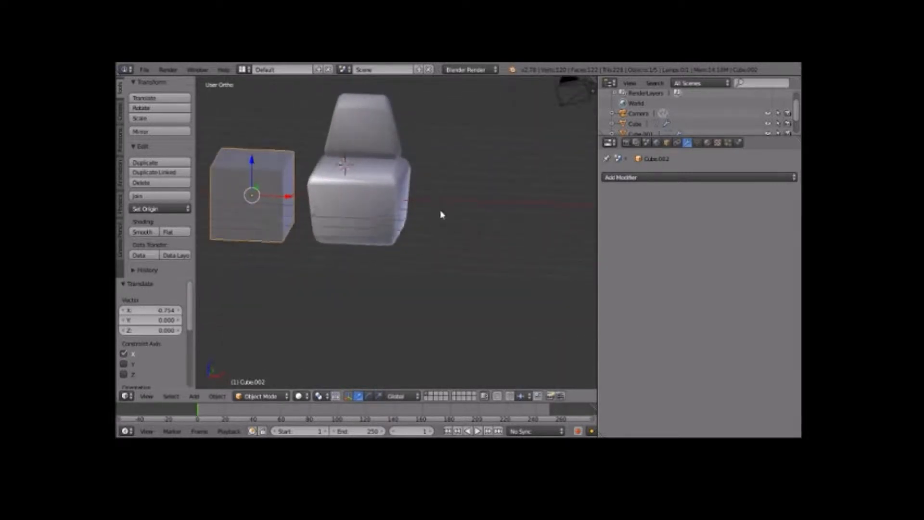
In the seat's mesh, scale the back faces to about 0.805 along X so the seat narrows toward the rear
middle_drag(440, 210, 371, 228)
right_click(366, 176)
middle_drag(366, 177, 335, 190)
key(Tab)
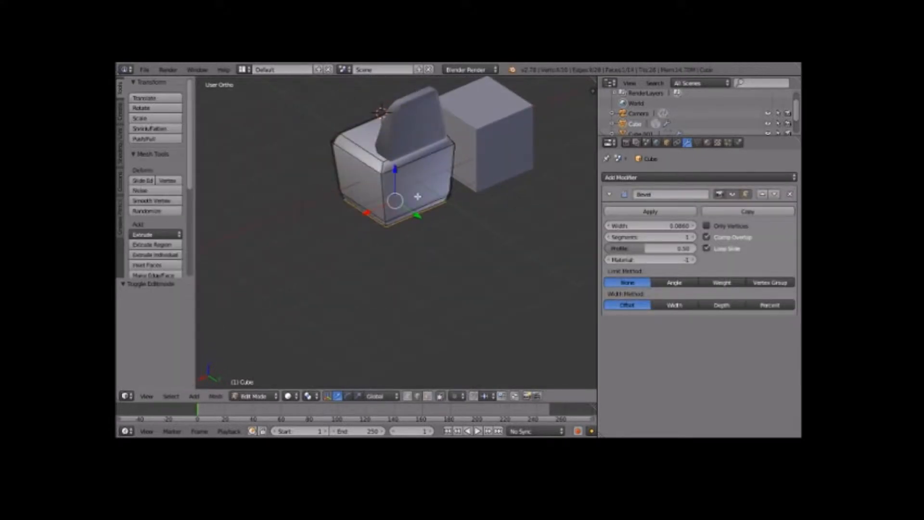
key(ctrl+Tab)
click(400, 206)
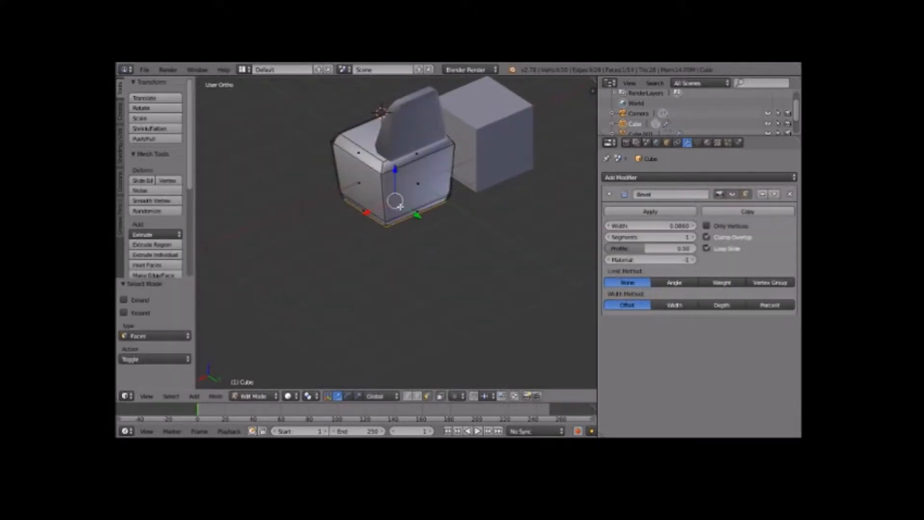
right_click(416, 155)
shift+right_click(419, 214)
mouse_move(466, 215)
middle_down()
mouse_move(441, 241)
mouse_move(476, 230)
middle_up()
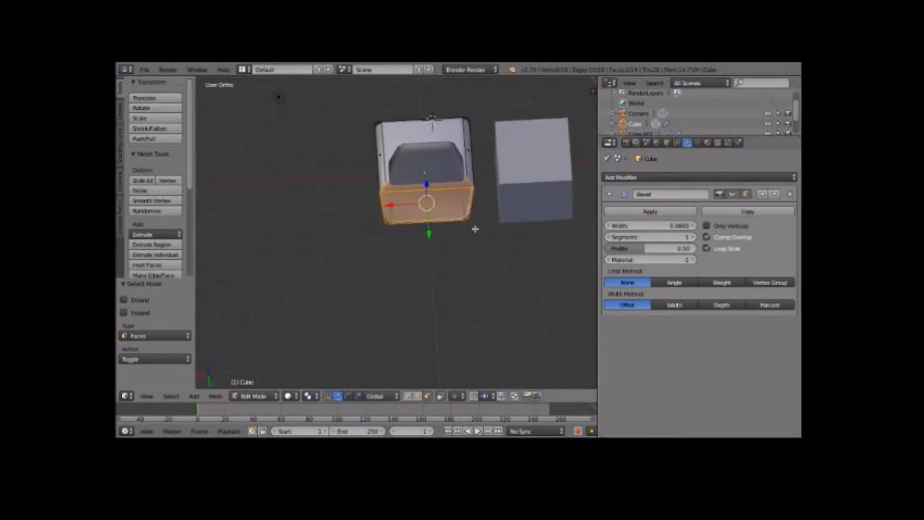
key(s)
key(x)
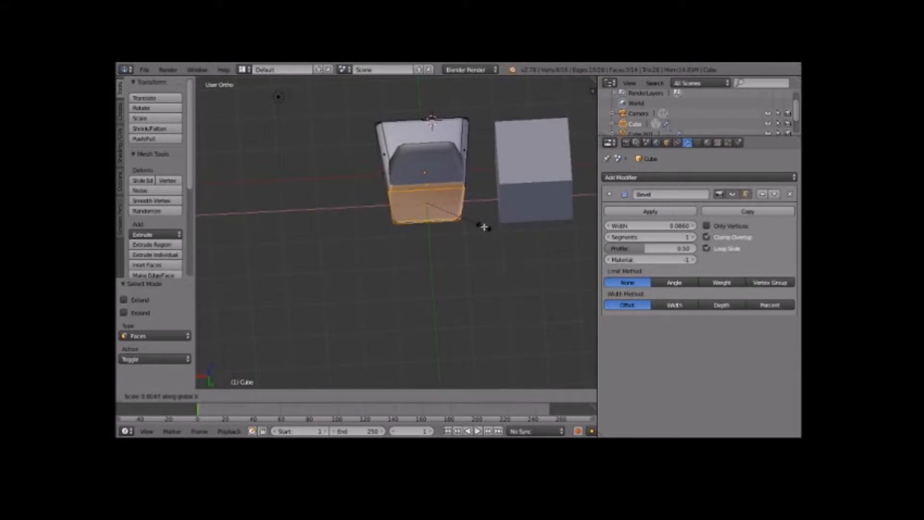
click(482, 224)
middle_drag(440, 245, 243, 264)
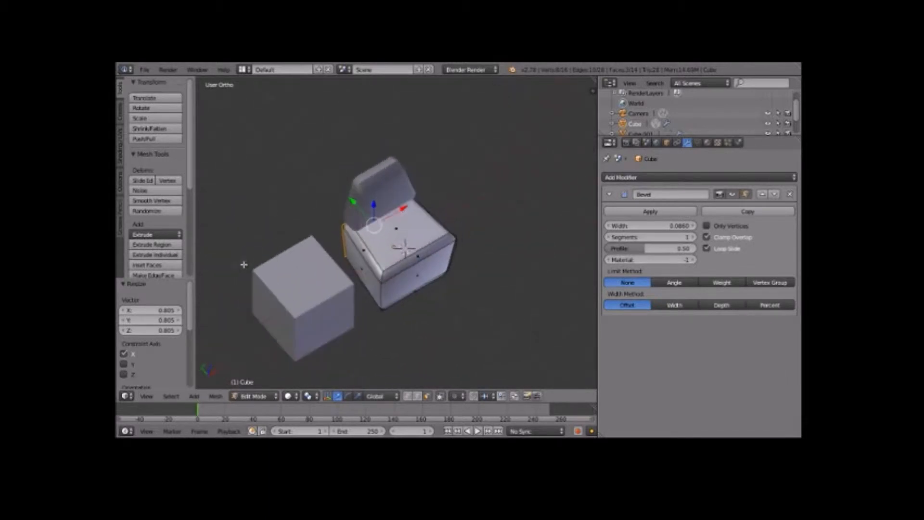
key(Tab)
Scale the backrest to about 0.915 along X to match the narrowed rear of the seat
middle_drag(446, 248, 409, 187)
right_click(372, 133)
middle_drag(455, 144, 453, 190)
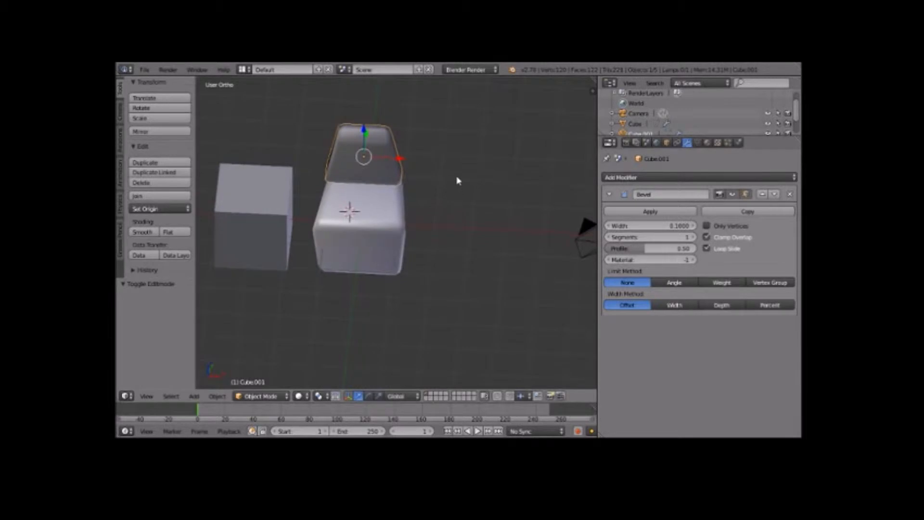
key(s)
key(x)
click(450, 181)
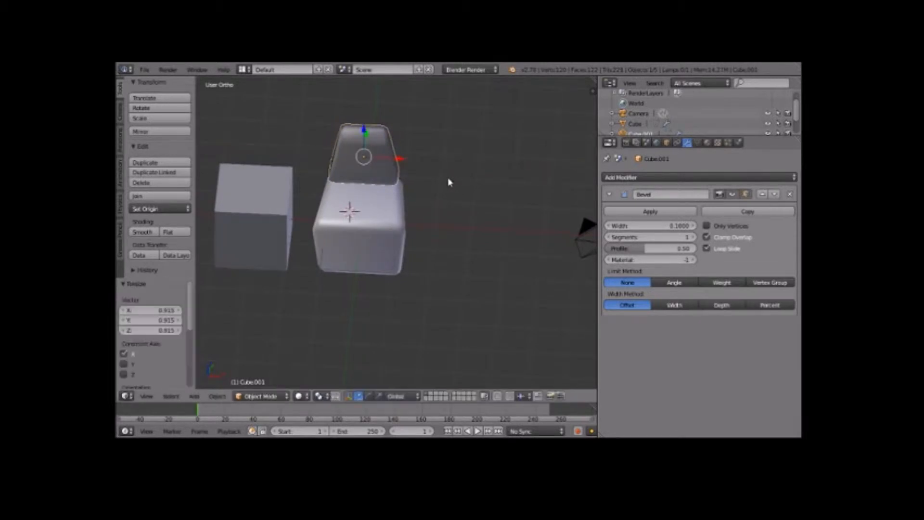
Reposition the loose cube along X and Y so it sits right against the side of the seat
middle_drag(425, 241, 318, 246)
right_click(292, 200)
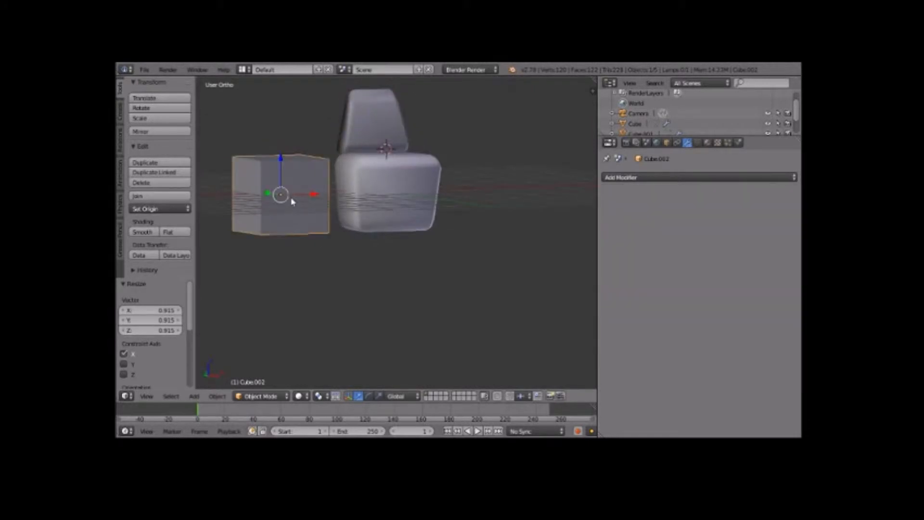
middle_drag(370, 270, 337, 253)
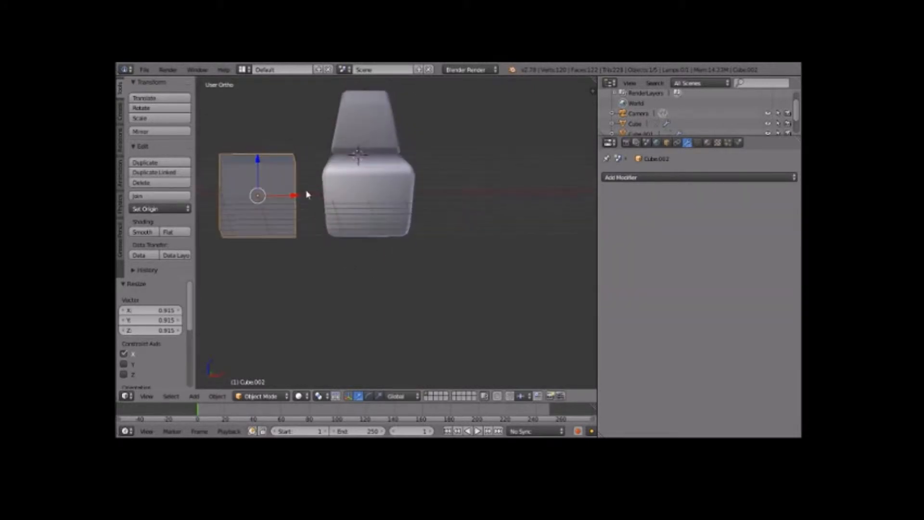
key(g)
key(x)
click(322, 200)
middle_drag(322, 200, 352, 283)
key(g)
key(y)
click(306, 236)
key(g)
key(x)
click(356, 243)
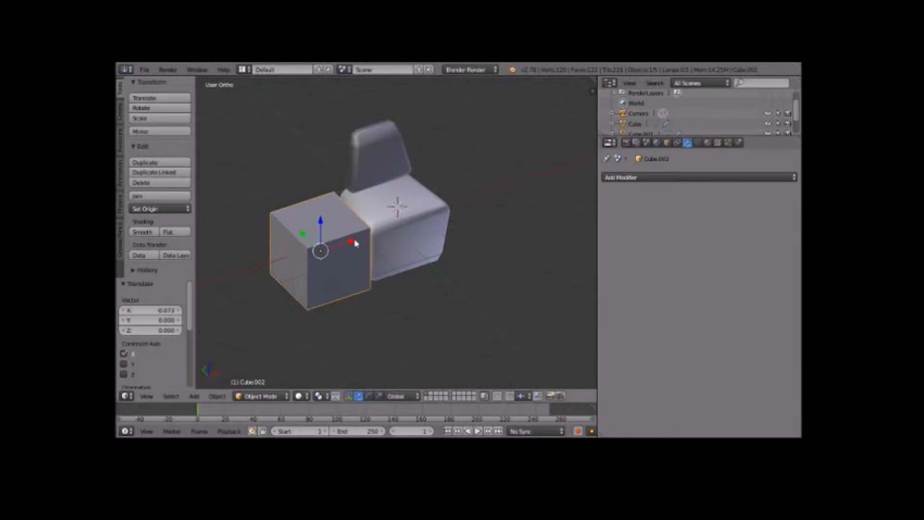
Add a vertical loop cut to the cube and slide it to about 0.87, close to the front face
middle_drag(400, 272, 435, 264)
key(Tab)
middle_drag(420, 231, 449, 226)
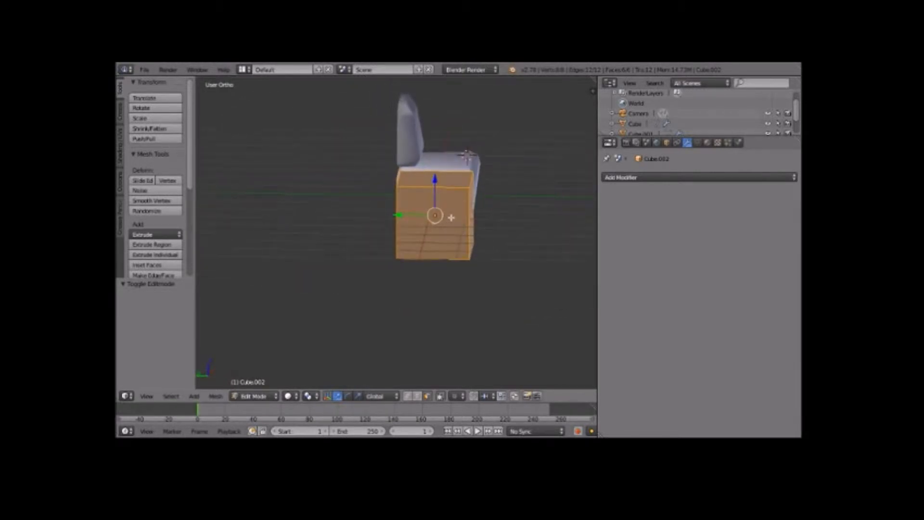
key(ctrl+r)
click(446, 191)
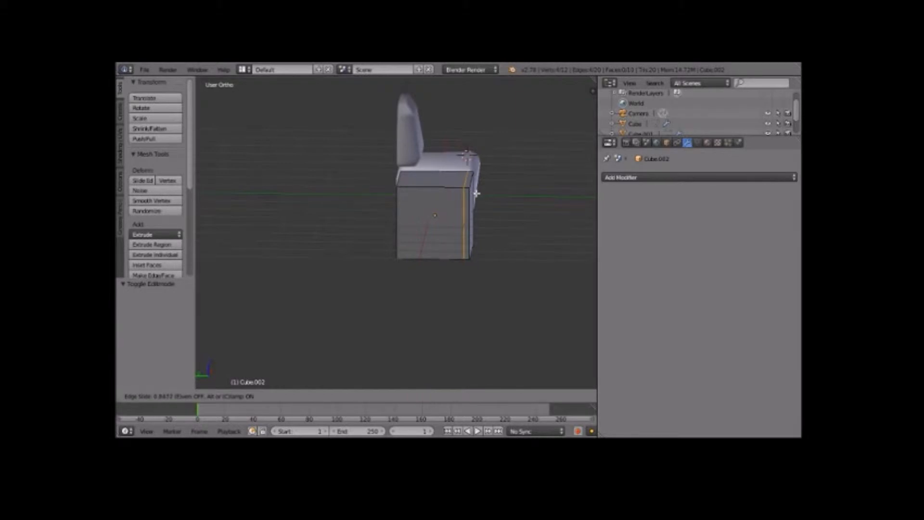
click(476, 194)
Move the cube's outer side faces along X toward the seat to thin the block into an armrest panel
middle_drag(509, 202, 445, 220)
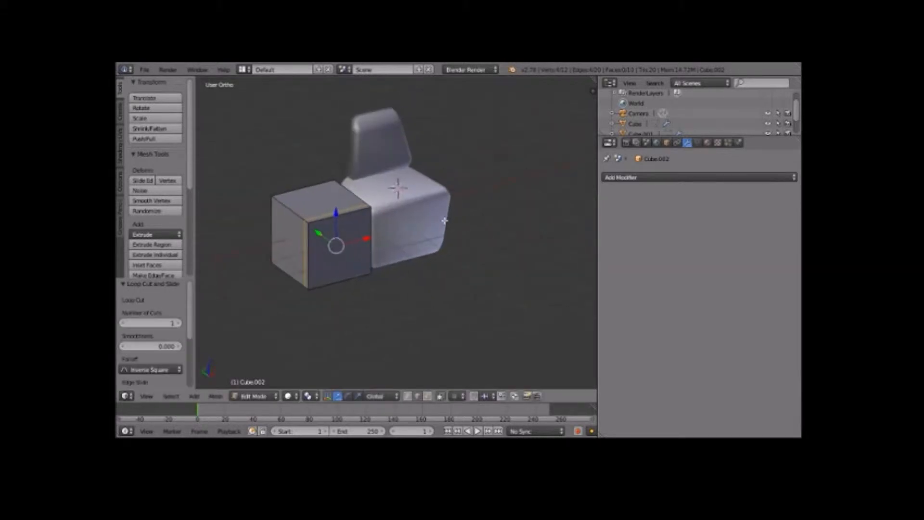
key(ctrl+Tab)
click(286, 266)
right_click(294, 229)
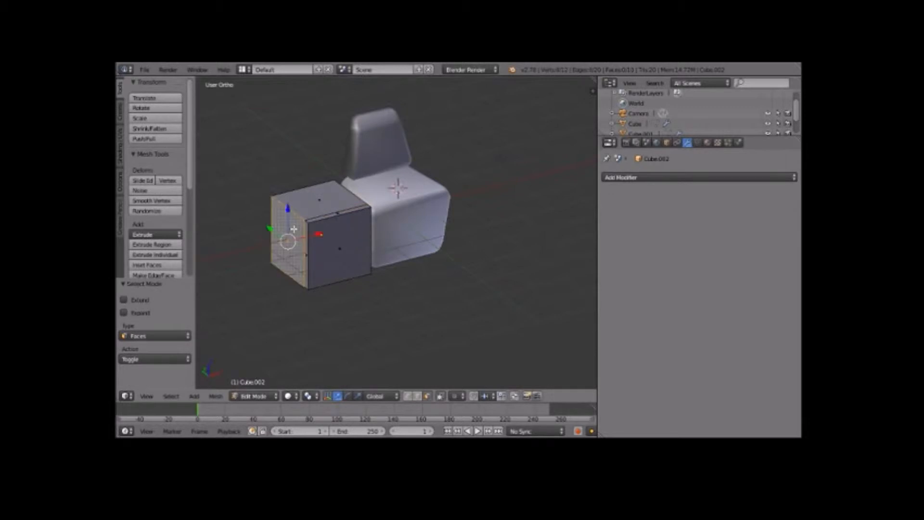
key(a)
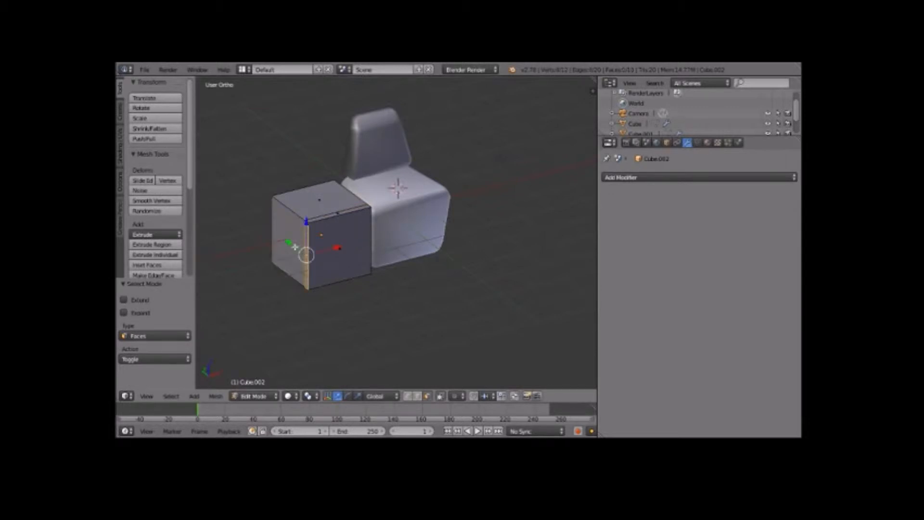
right_click(294, 247)
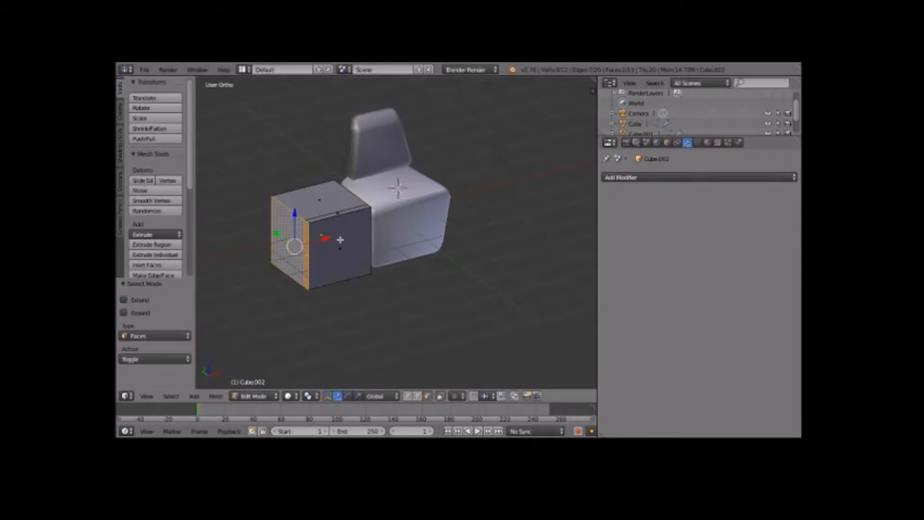
drag(322, 238, 371, 223)
middle_drag(409, 245, 348, 222)
drag(336, 208, 335, 209)
key(KP_1)
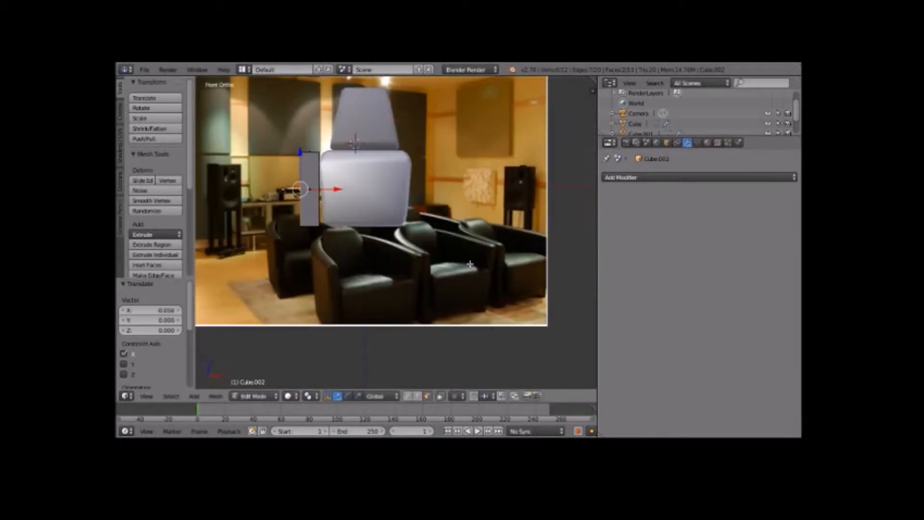
Move the armrest's bottom faces about 0.335 along X toward the seat so the panel slants inward
mouse_move(325, 226)
middle_down()
mouse_move(313, 220)
mouse_move(332, 215)
middle_up()
right_click(317, 187)
key(g)
key(x)
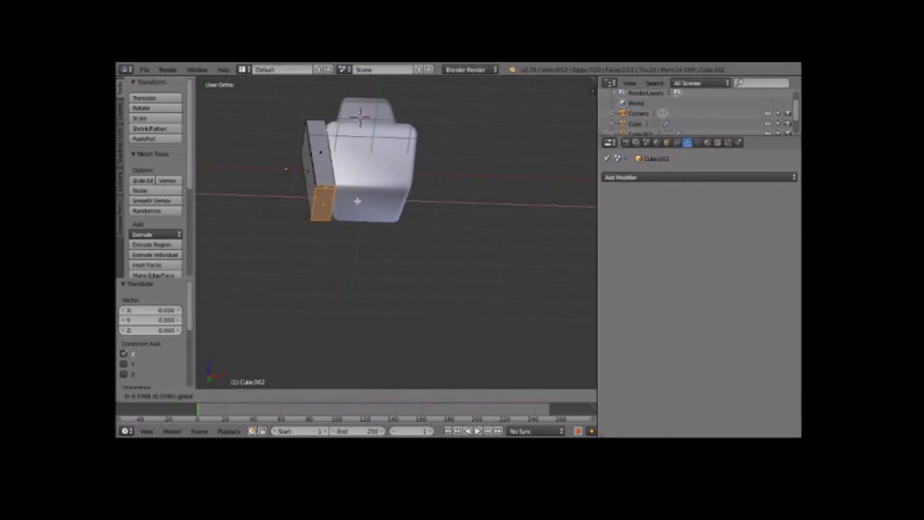
click(358, 211)
Add a horizontal loop cut near the armrest's top and shift it outward about 0.09 along X
middle_drag(358, 211, 321, 204)
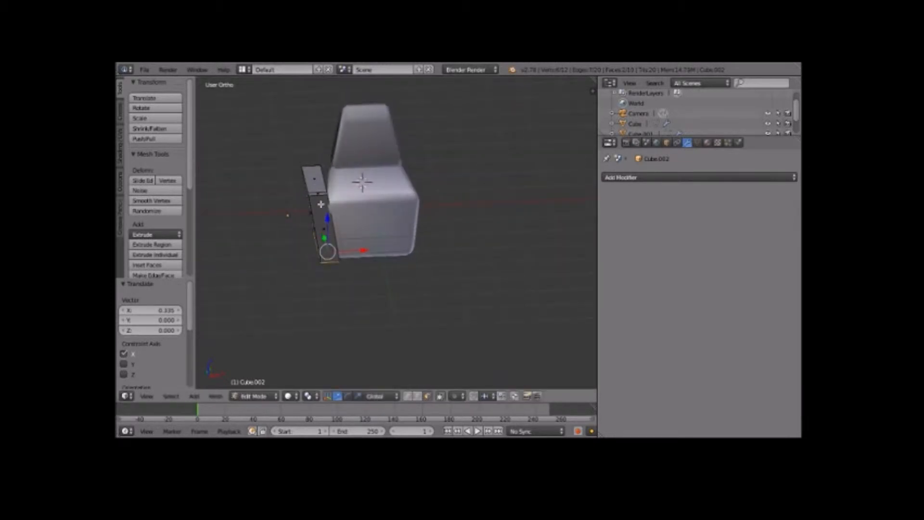
right_click(321, 192)
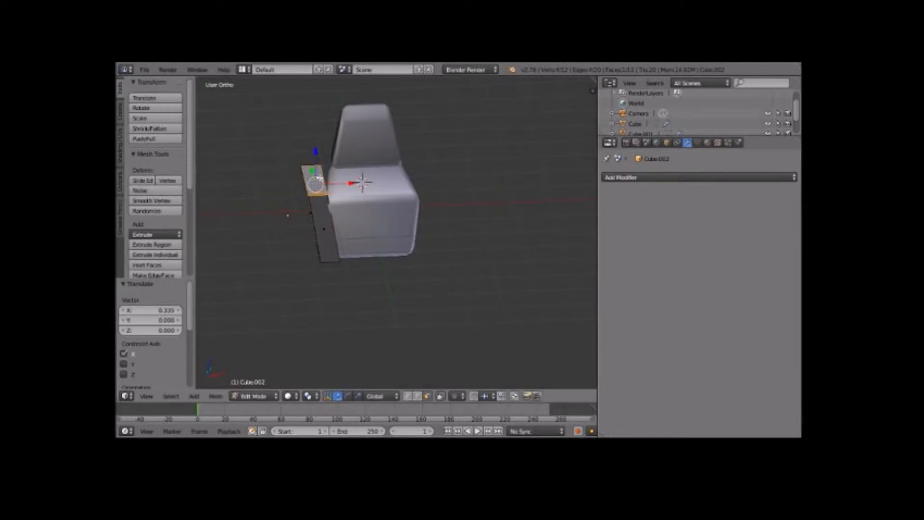
middle_drag(292, 327, 366, 193)
key(ctrl+r)
click(360, 243)
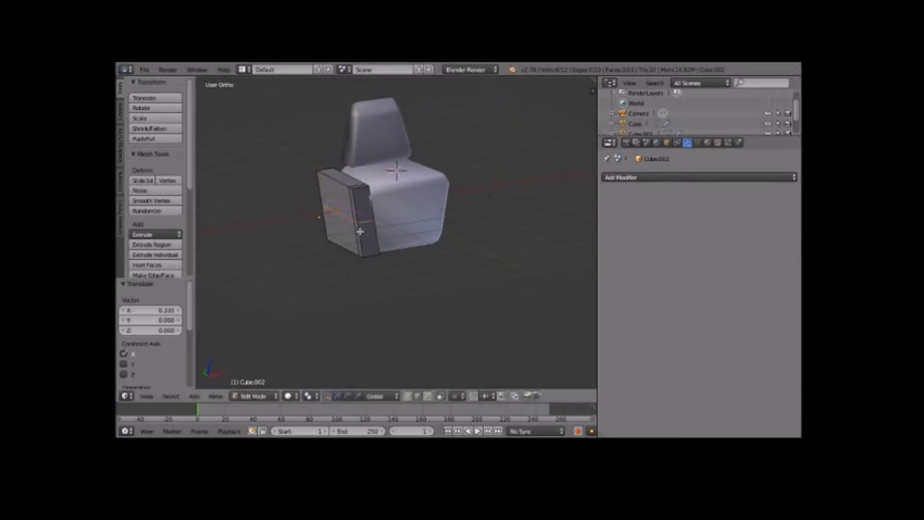
click(358, 208)
key(g)
key(x)
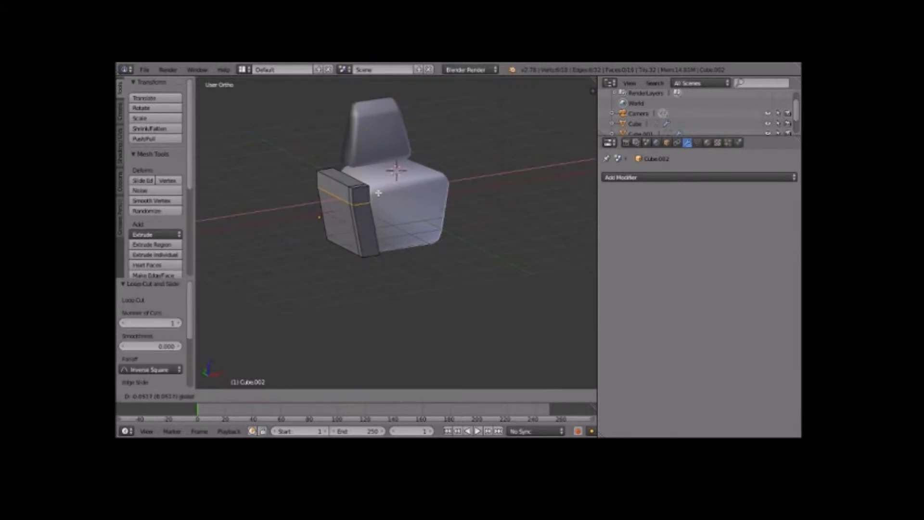
click(379, 193)
key(Tab)
key(Tab)
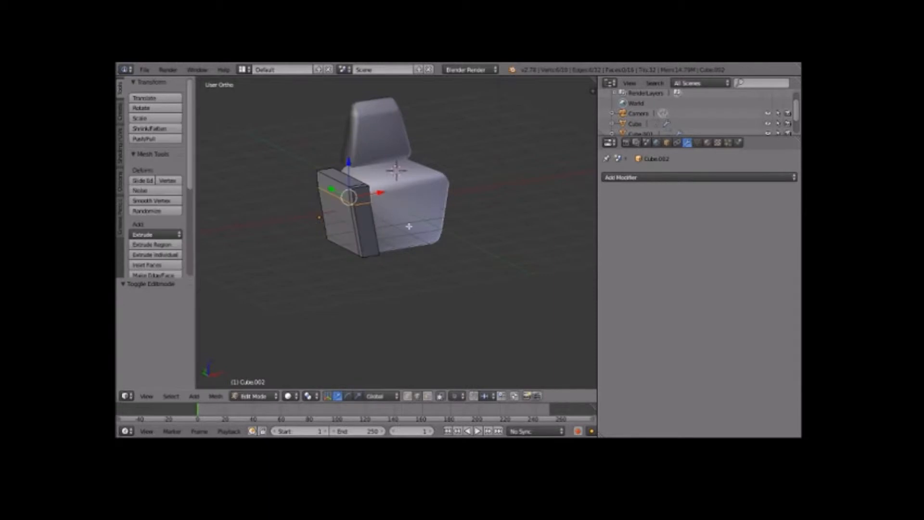
scroll(350, 224, up, 13)
scroll(351, 224, down, 2)
shift+middle_drag(351, 224, 483, 212)
scroll(483, 212, down, 6)
key(z)
key(z)
right_click(338, 136)
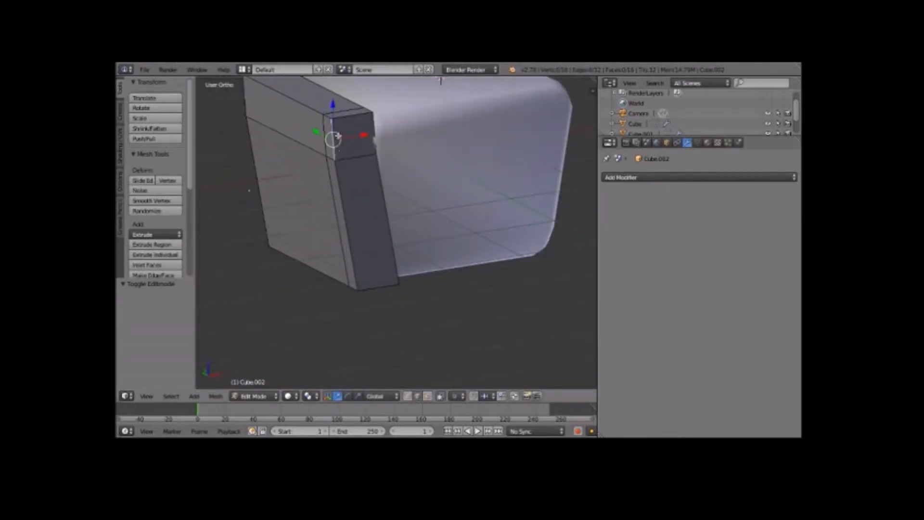
shift+right_click(336, 184)
drag(364, 188, 366, 189)
key(a)
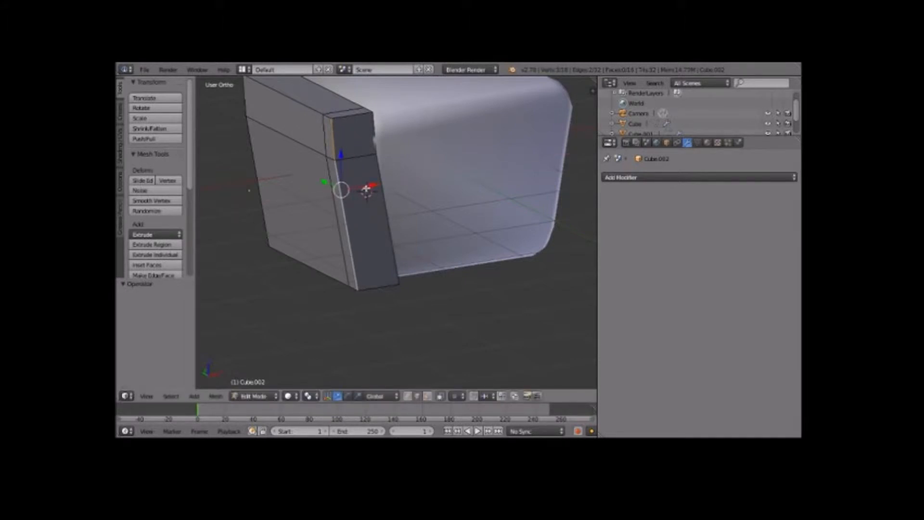
Add a loop cut running over the armrest's top and front, slid toward the outer side
key(ctrl+r)
click(347, 160)
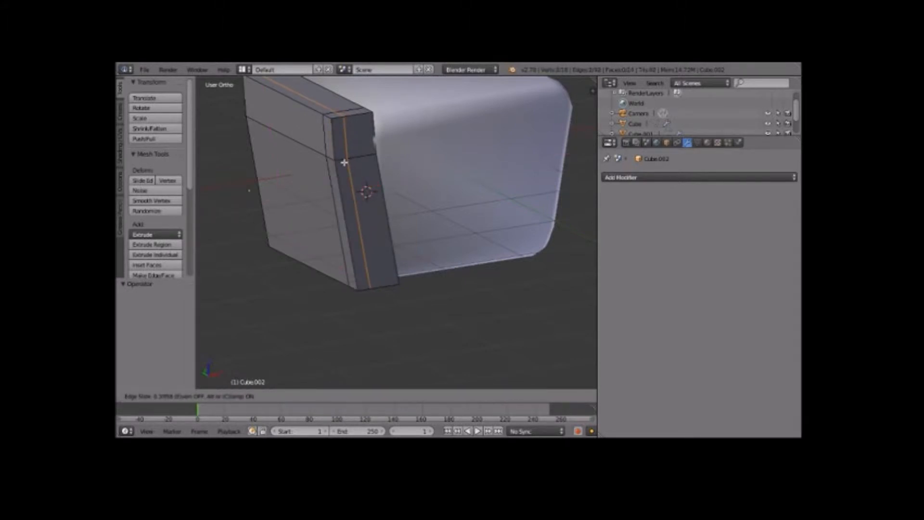
click(345, 163)
Move the armrest's outer front vertical edge back about 0.047 along Y to round the corner
right_click(333, 155)
alt+right_click(337, 172)
middle_drag(374, 216, 373, 258)
drag(341, 285, 314, 276)
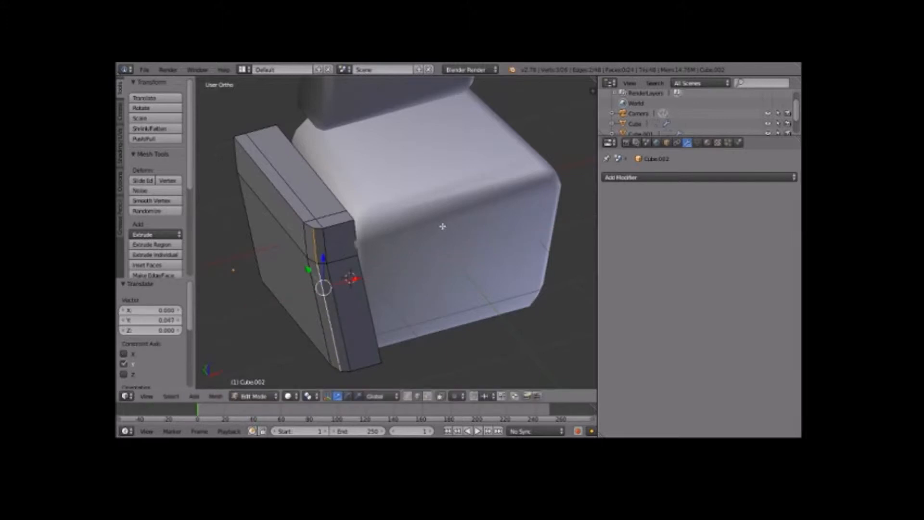
Switch to face selection and raise the inner long face on the armrest's top slightly along Z
right_click(341, 222)
right_click(318, 230)
right_click(310, 221)
right_click(322, 219)
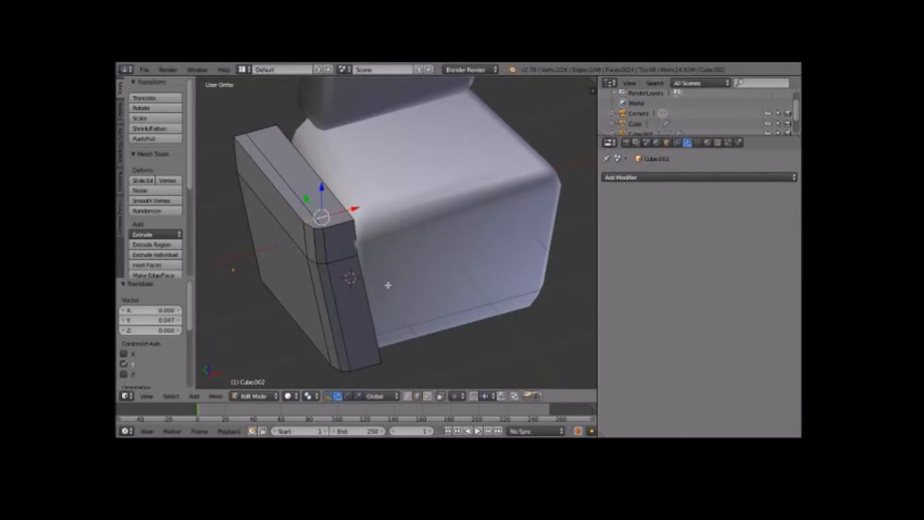
key(ctrl+Tab)
click(387, 265)
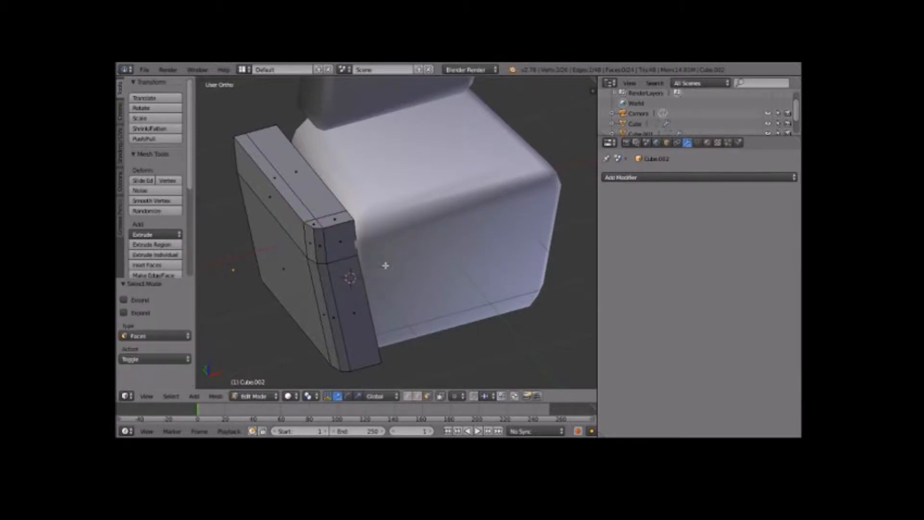
right_click(294, 187)
shift+right_click(318, 224)
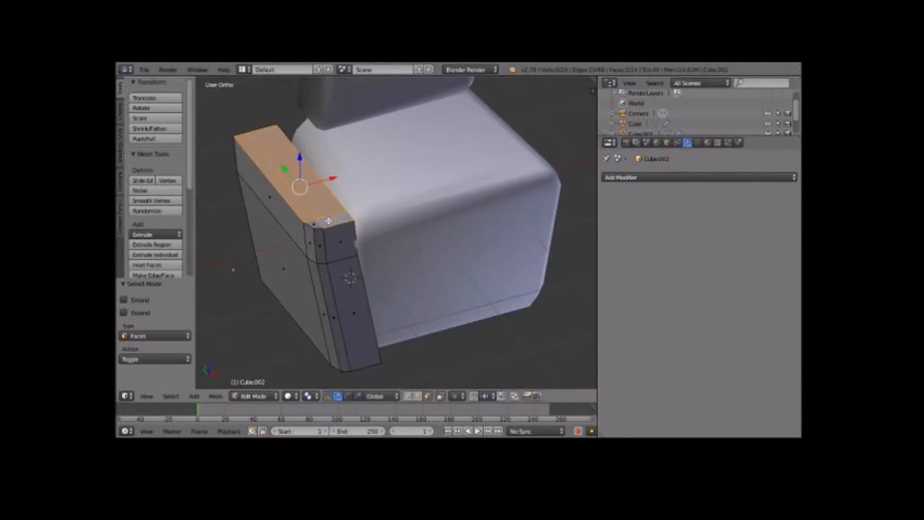
shift+right_click(316, 224)
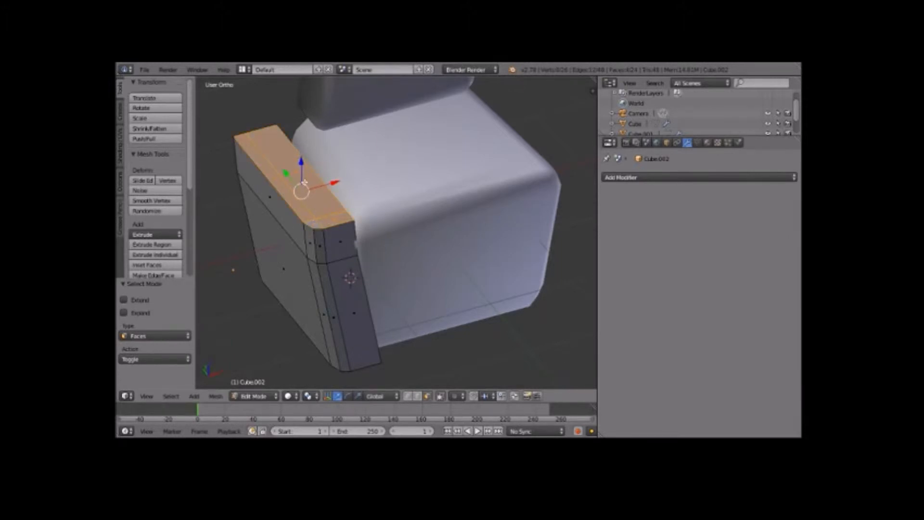
right_click(322, 202)
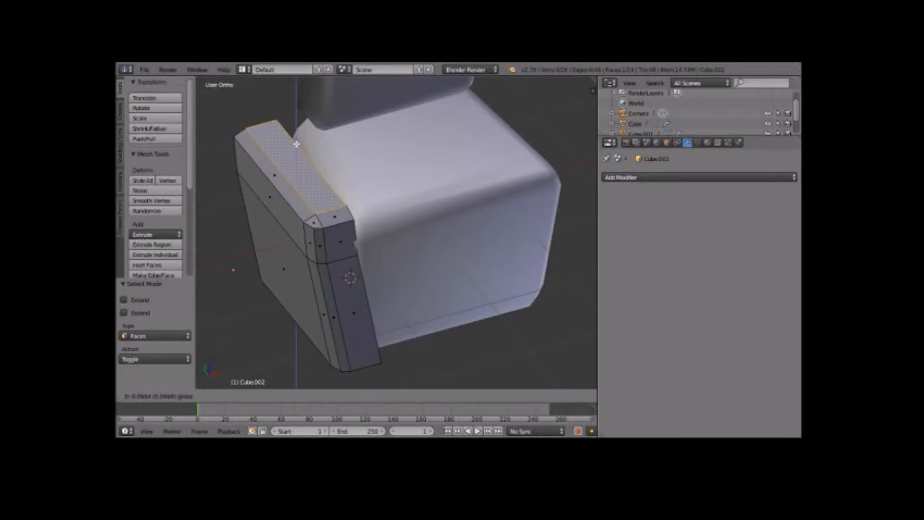
Select the armrest's rear faces and examine their alignment with the seat from above, in solid and wireframe display
key(Tab)
middle_drag(422, 228, 463, 192)
key(Tab)
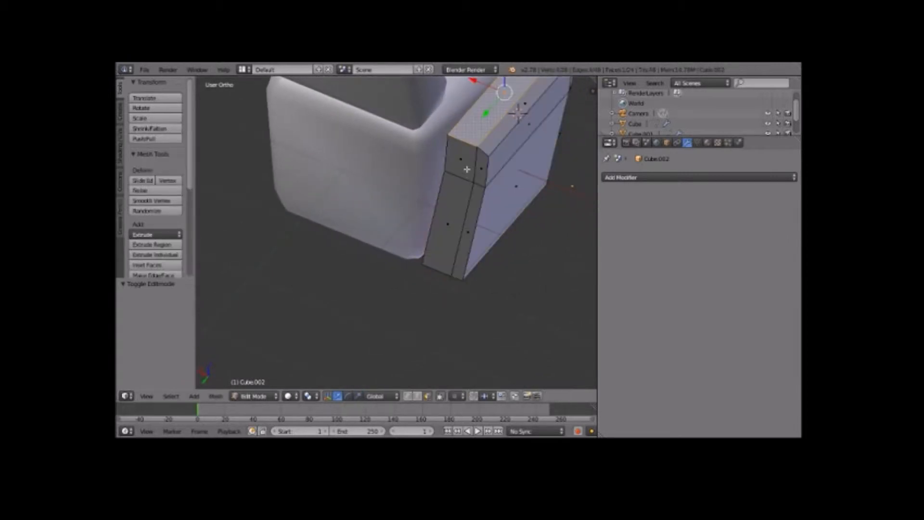
right_click(465, 159)
shift+right_click(442, 235)
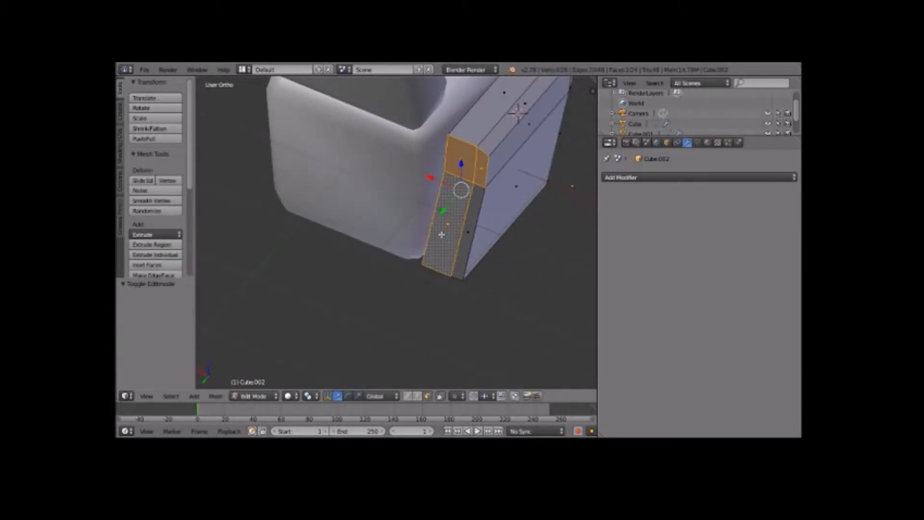
middle_drag(498, 235, 474, 285)
key(KP_7)
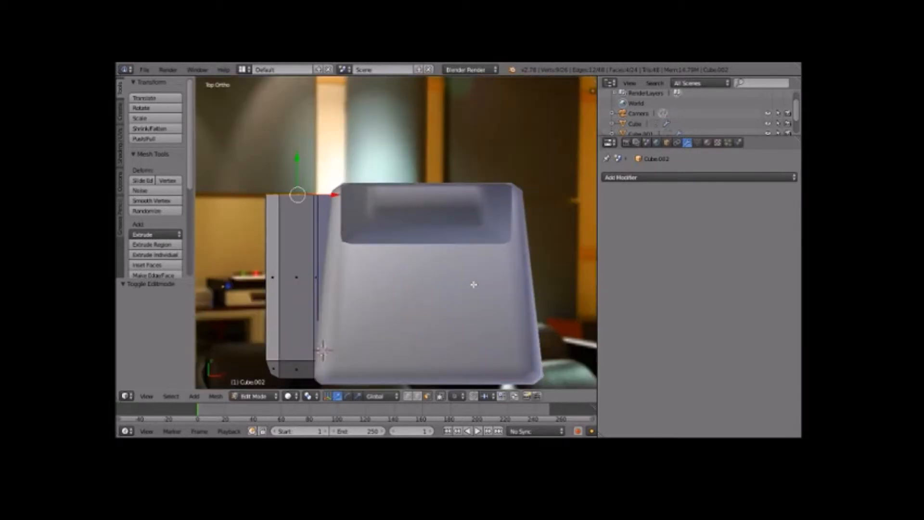
key(z)
key(z)
middle_drag(425, 343, 478, 208)
Select the armrest's four rear faces and shift them about 0.174 along X toward the seat, following its taper
right_click(415, 168)
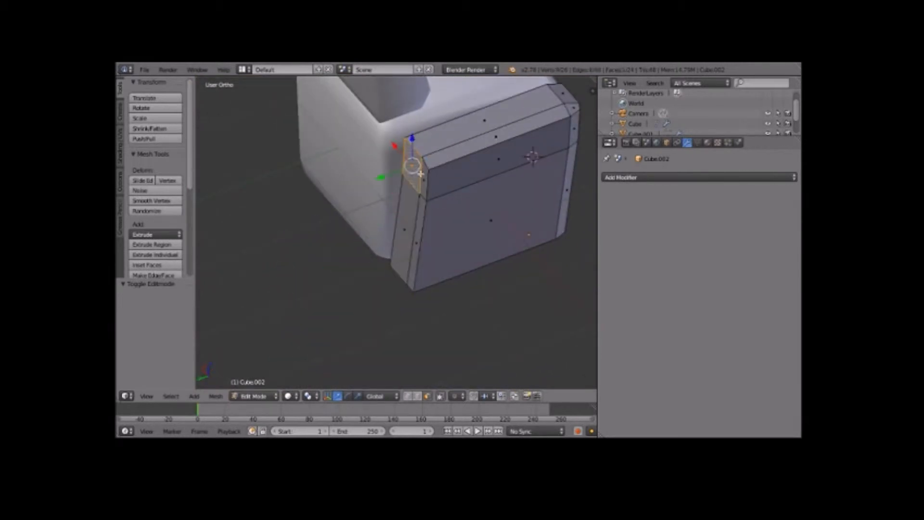
shift+right_click(427, 181)
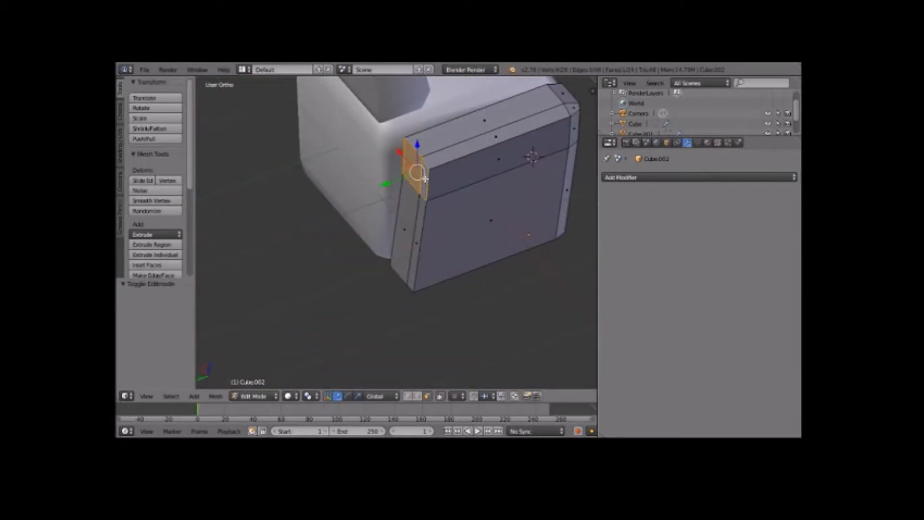
middle_drag(470, 275, 462, 374)
drag(417, 278, 402, 278)
middle_drag(402, 278, 403, 313)
shift+right_click(404, 313)
shift+right_click(423, 289)
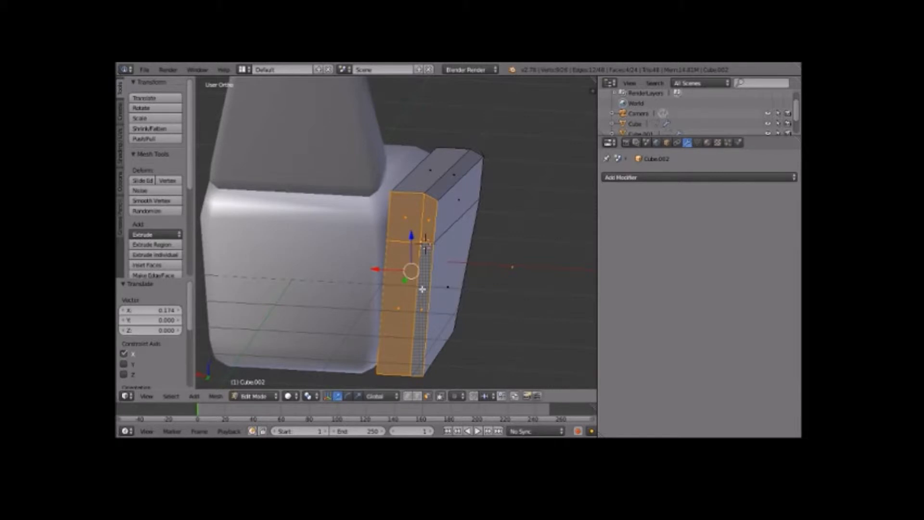
In top view, place the 3D cursor at the backrest's centre and spin the rear faces 90° around it in 3 steps
key(KP_7)
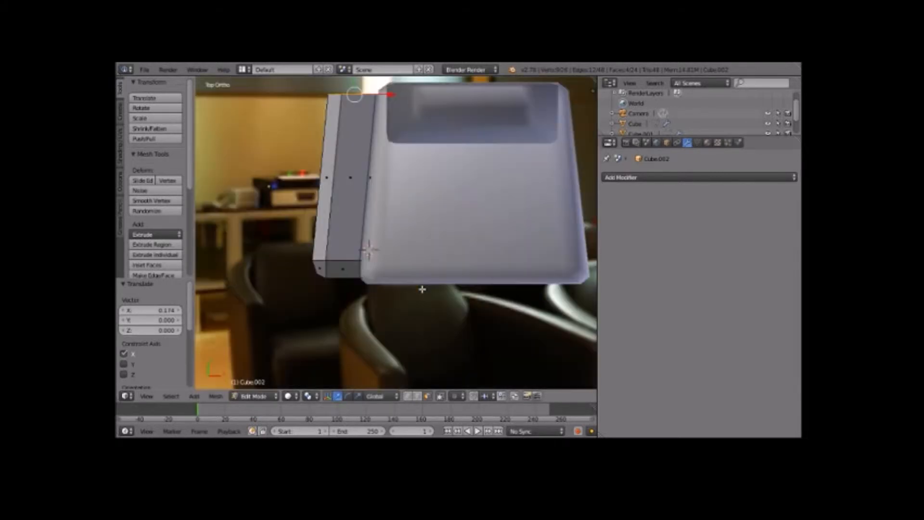
shift+middle_drag(444, 220, 407, 342)
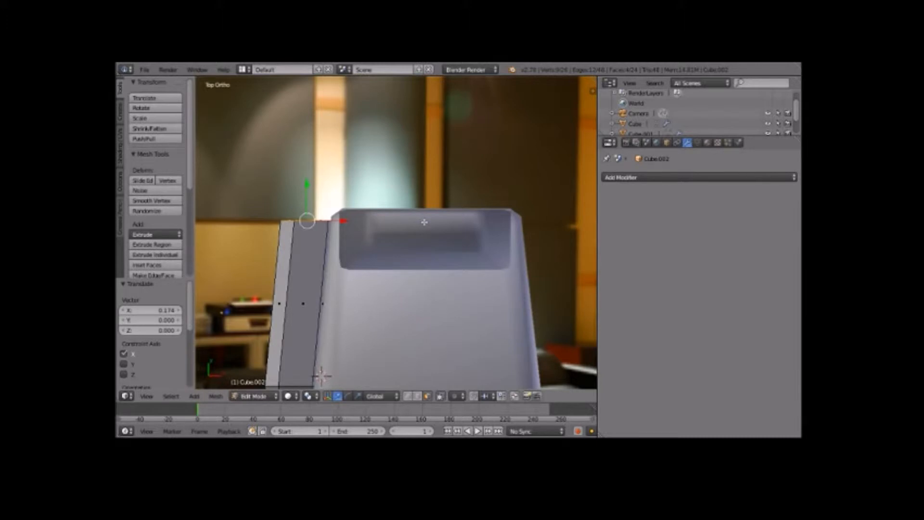
key(z)
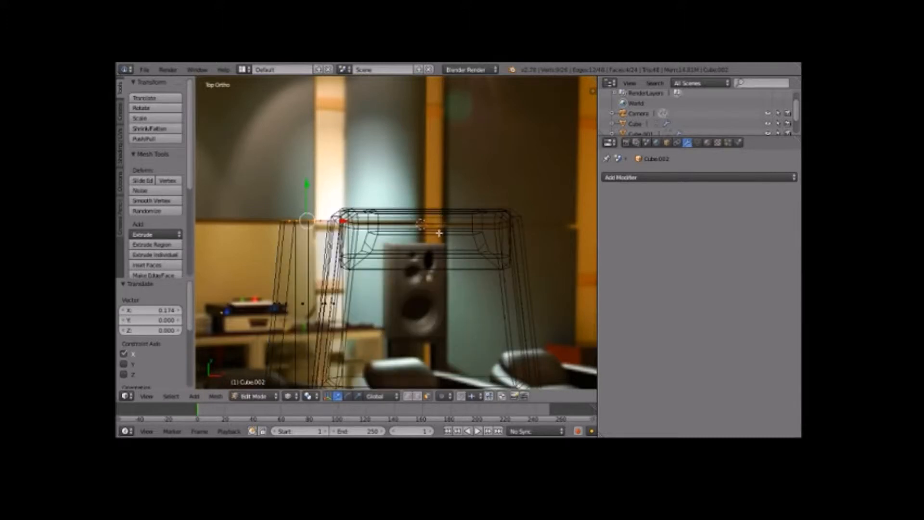
key(z)
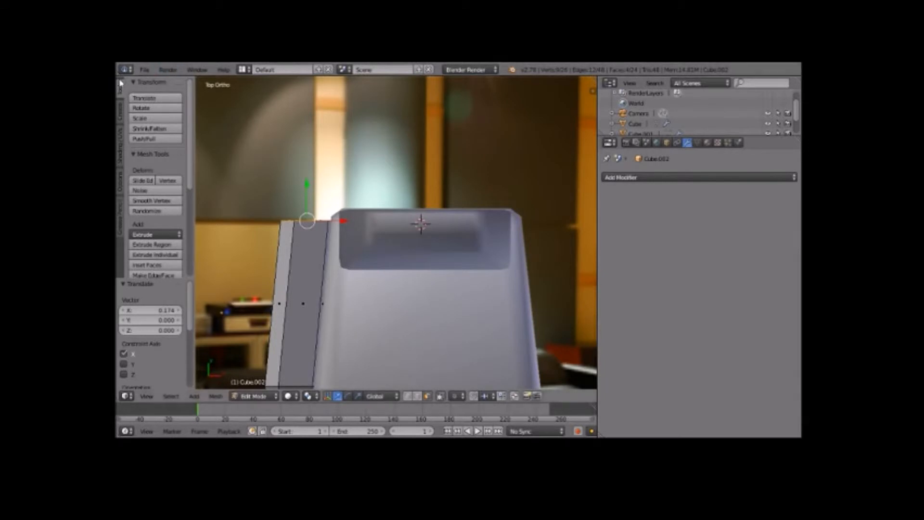
drag(190, 96, 197, 190)
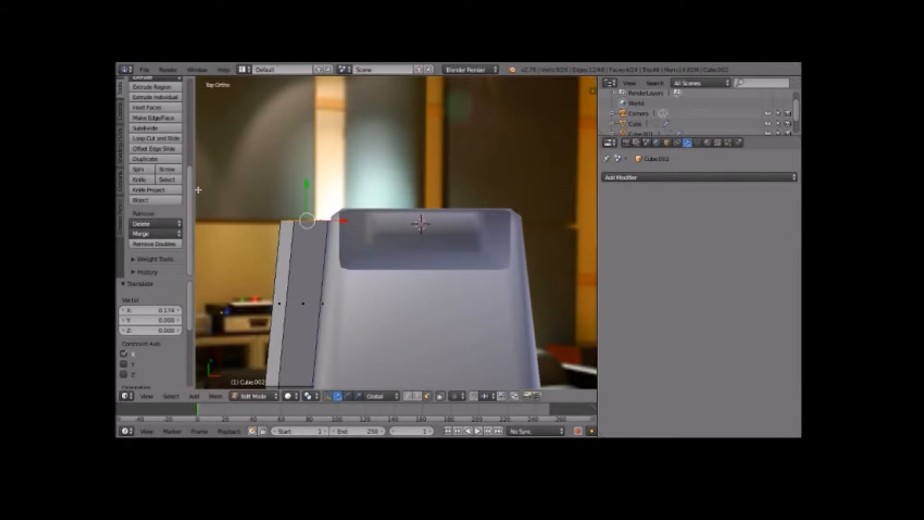
click(139, 170)
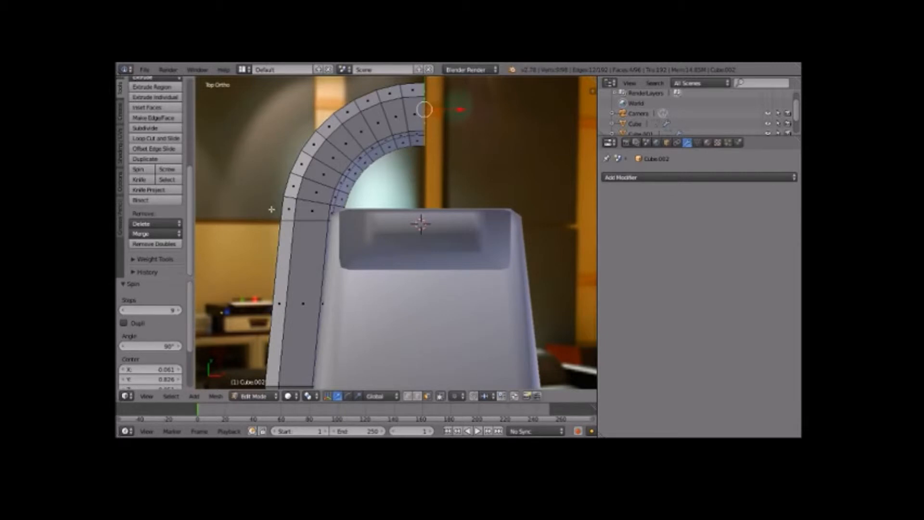
mouse_move(173, 310)
mouse_down()
mouse_move(203, 310)
mouse_move(171, 310)
mouse_up()
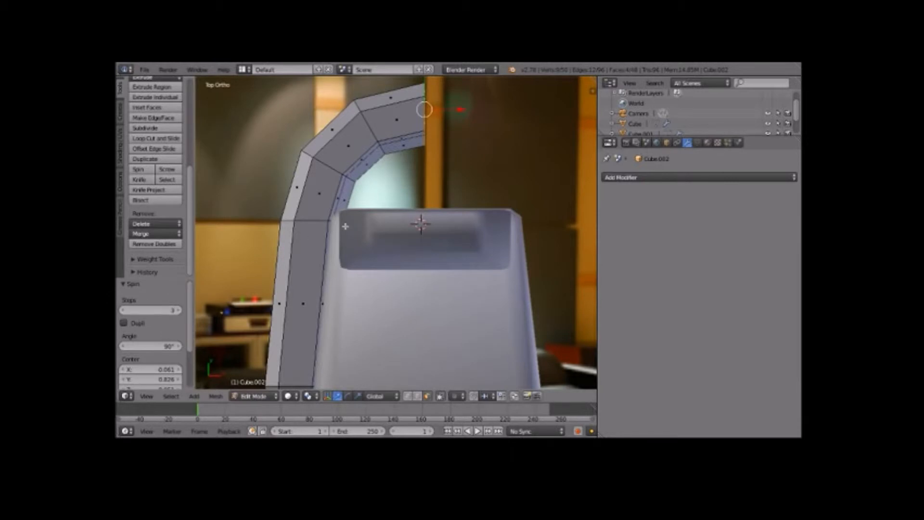
Undo the spin, shorten the armrest by moving its rear faces forward along Y, and shift them about 0.028 along X
key(z)
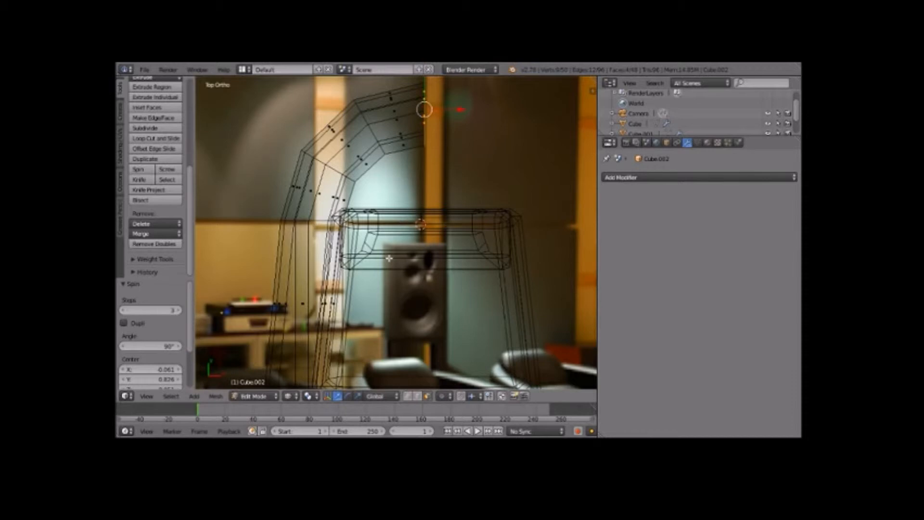
key(x)
key(z)
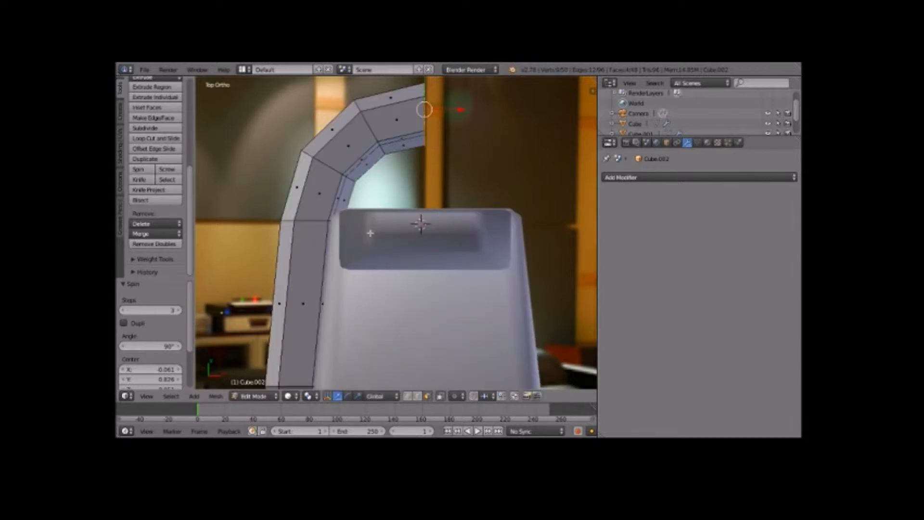
key(ctrl+z)
drag(312, 186, 306, 240)
drag(345, 279, 342, 281)
shift+middle_drag(397, 282, 399, 255)
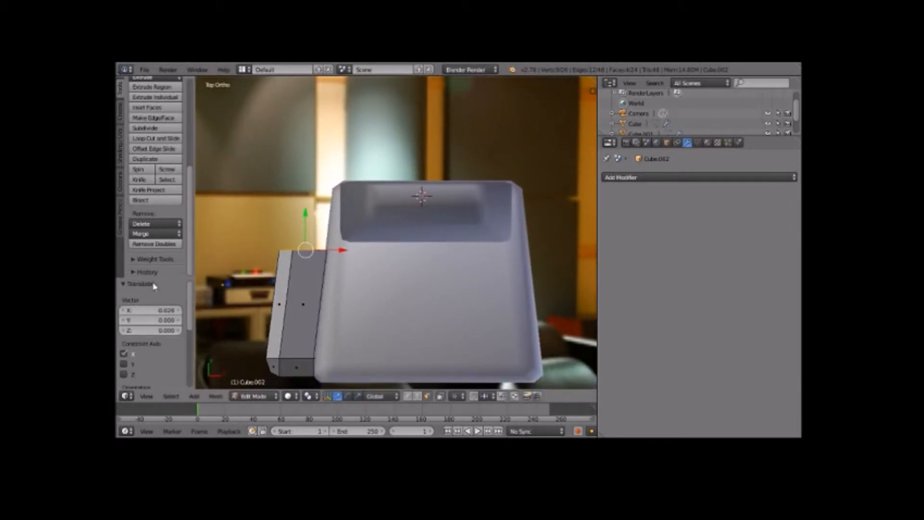
Try spinning the armrest's rear faces 90° in 3 steps around two cursor positions on the backrest, undoing each attempt
click(141, 169)
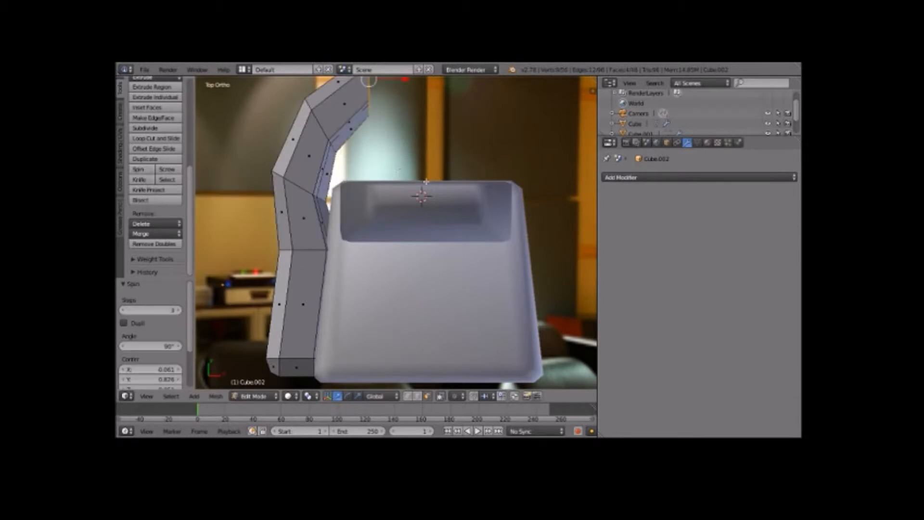
key(ctrl+z)
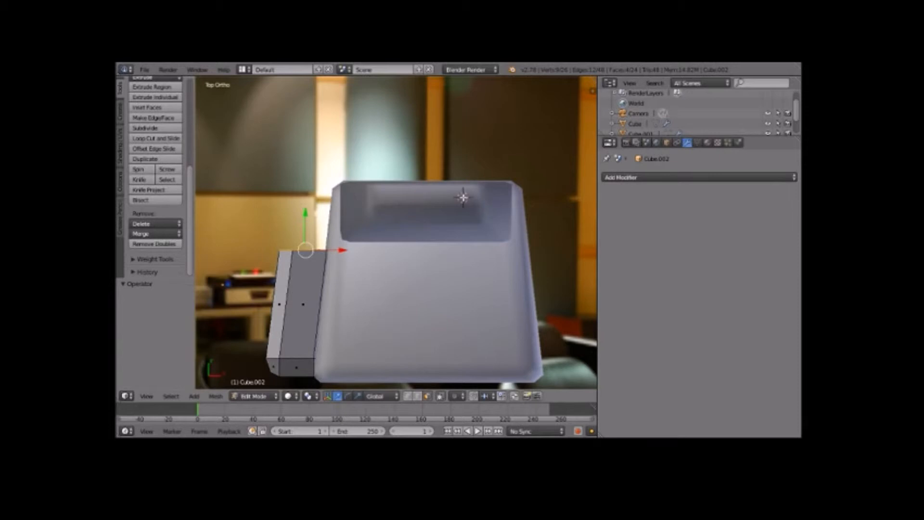
click(141, 170)
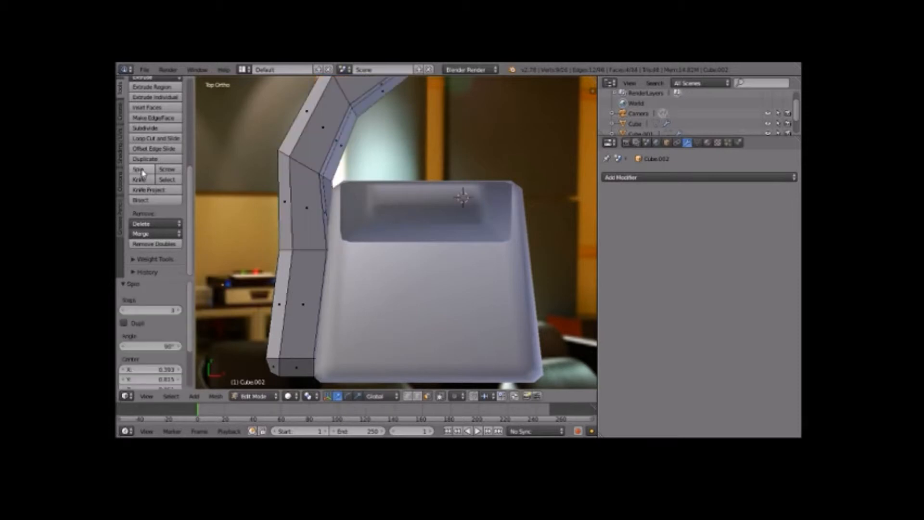
key(ctrl+z)
Place the 3D cursor on the seat's centre line, level with the armrest's rear end, and spin the rear faces 90° in 3 steps
click(409, 254)
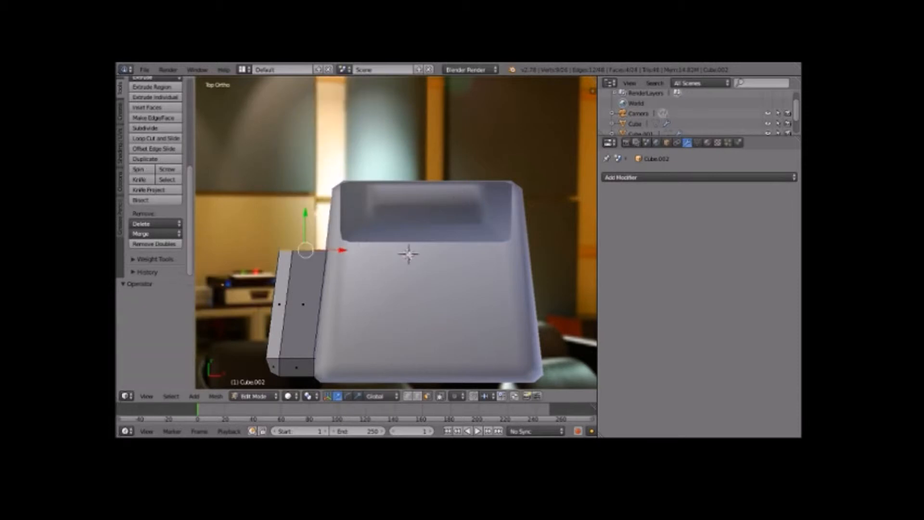
click(140, 170)
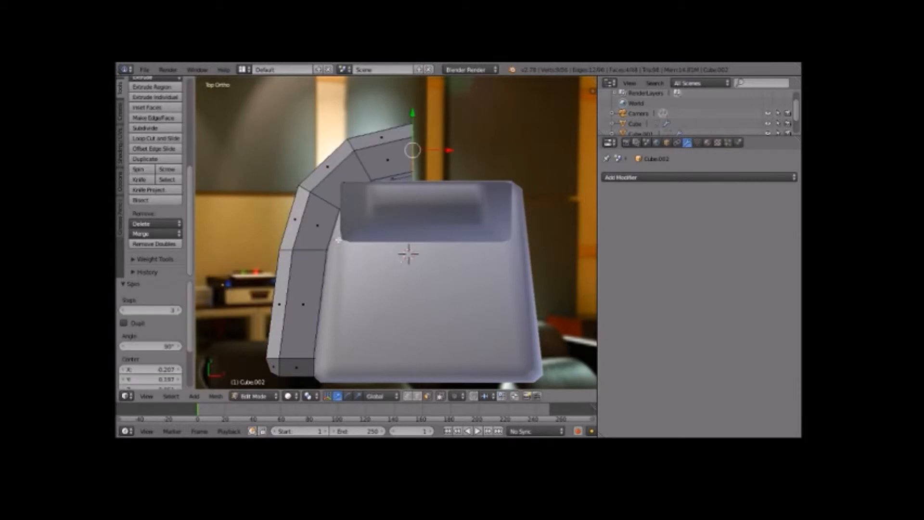
middle_drag(416, 254, 560, 180)
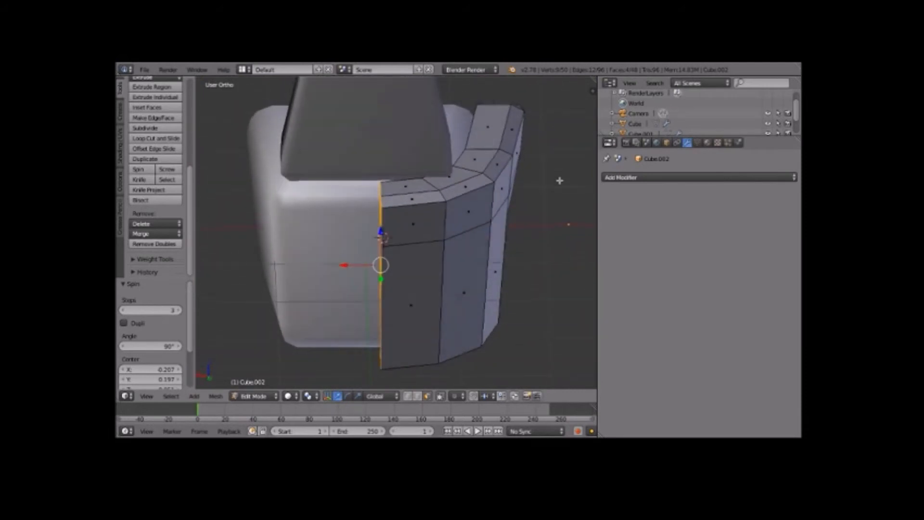
Raise the two top faces of the spun section's end segment behind the backrest about 1.178 along Z
right_click(407, 188)
shift+right_click(416, 200)
middle_drag(358, 230, 409, 252)
key(g)
key(z)
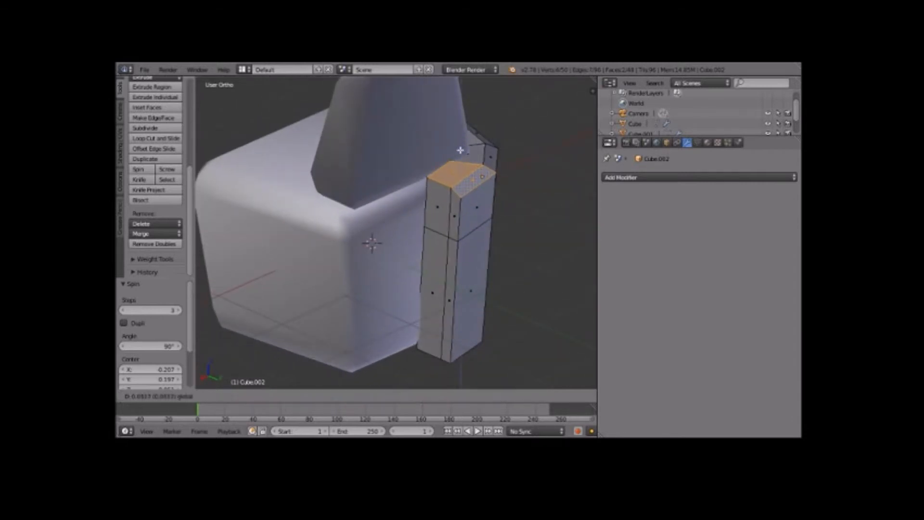
click(447, 374)
key(KP_1)
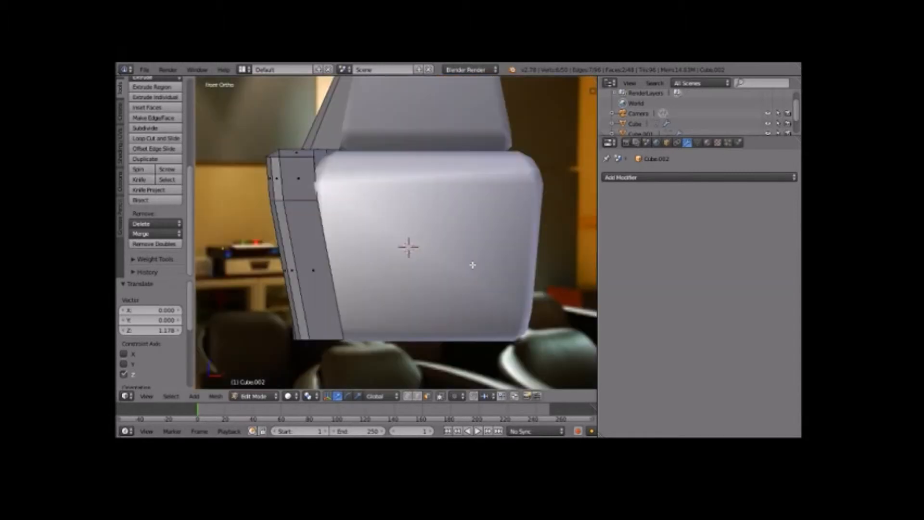
scroll(472, 265, down, 5)
middle_drag(442, 256, 423, 203)
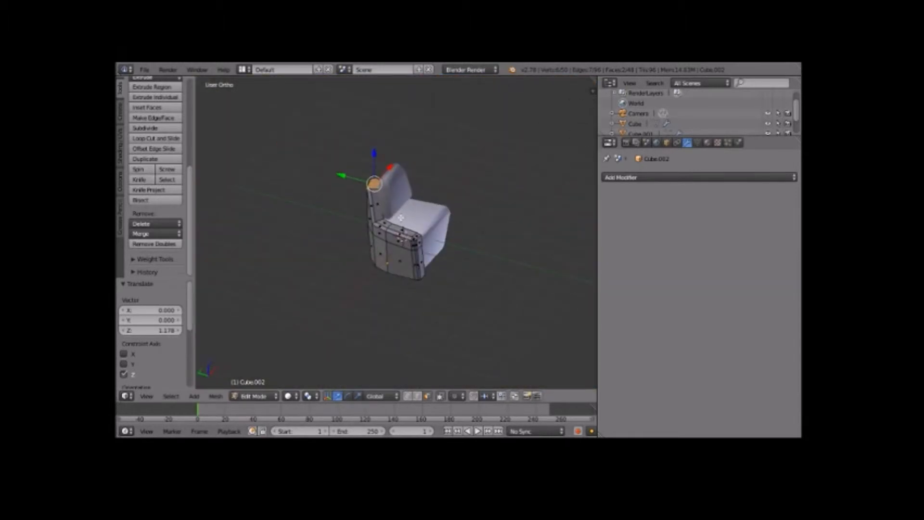
Adjust the height along Z of the two top faces on the curved segment adjoining the straight armrest
scroll(400, 218, up, 8)
right_click(287, 188)
shift+right_click(307, 177)
drag(318, 159, 313, 121)
scroll(314, 121, down, 8)
scroll(313, 120, up, 8)
scroll(351, 144, down, 8)
drag(366, 208, 406, 226)
key(ctrl+z)
middle_drag(381, 289, 407, 247)
mouse_move(395, 179)
mouse_down()
mouse_move(393, 188)
mouse_move(397, 170)
mouse_move(395, 189)
mouse_up()
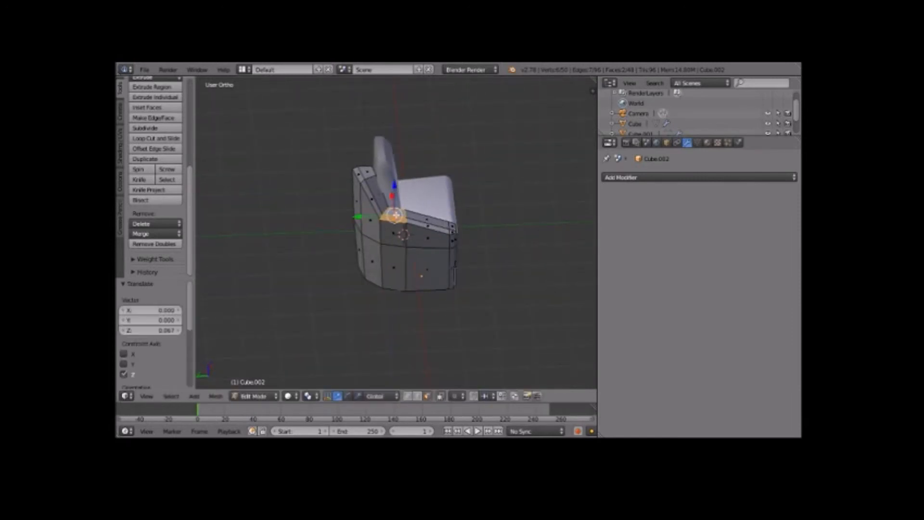
Raise the top edges at the joint between the armrest's first two curved segments about 0.327 along Z
scroll(396, 215, up, 6)
mouse_move(565, 233)
middle_down()
mouse_move(542, 237)
mouse_move(570, 235)
middle_up()
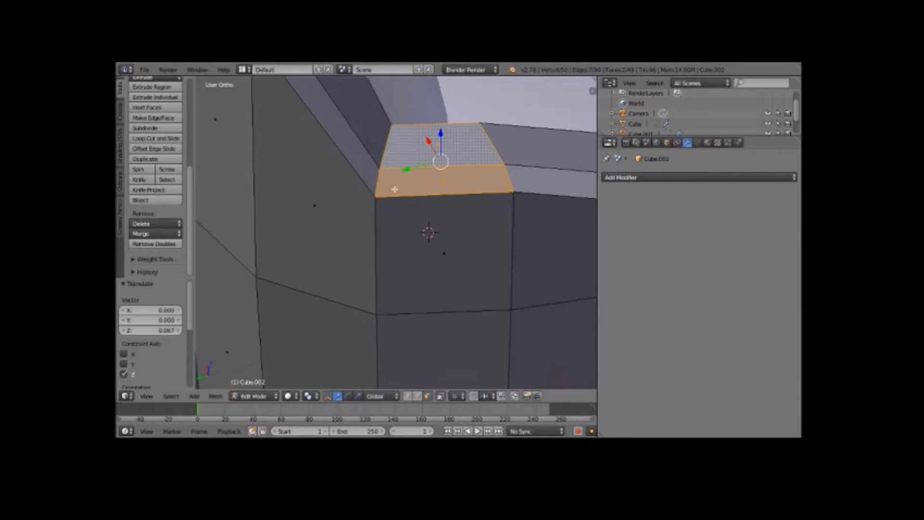
key(ctrl+Tab)
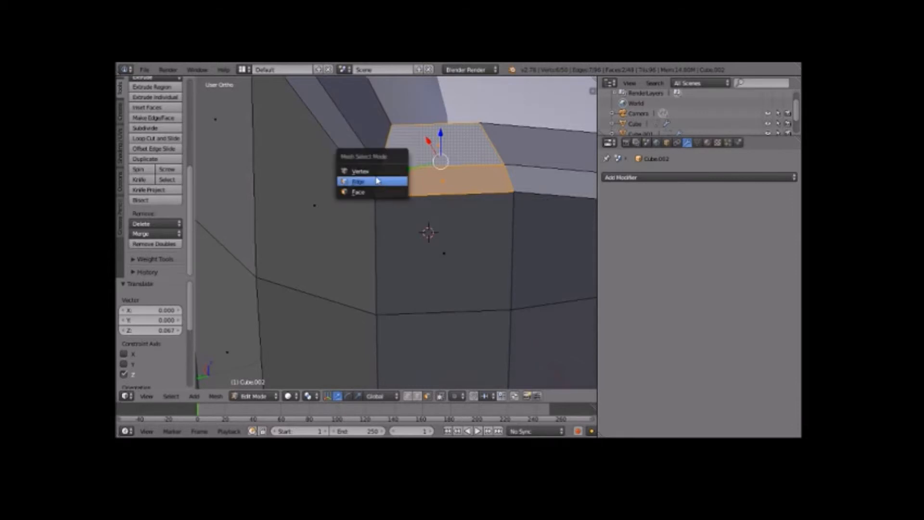
click(378, 180)
right_click(378, 180)
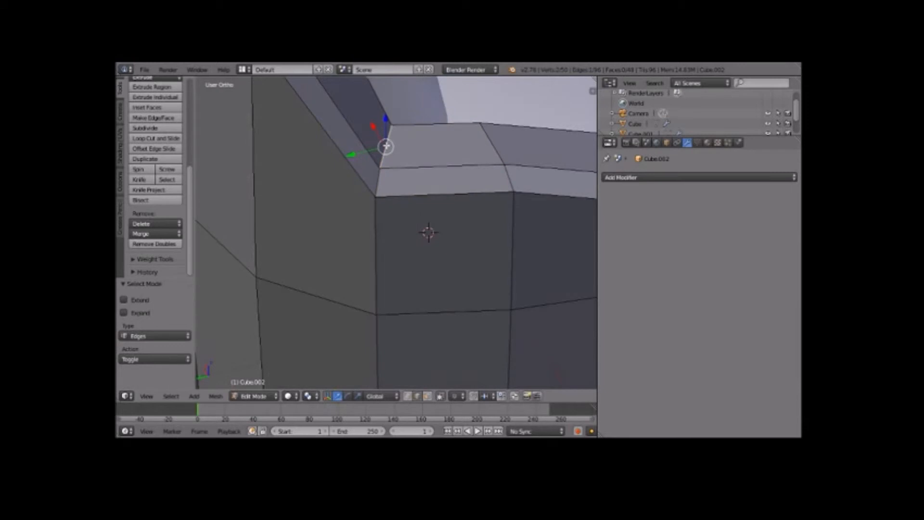
key(g)
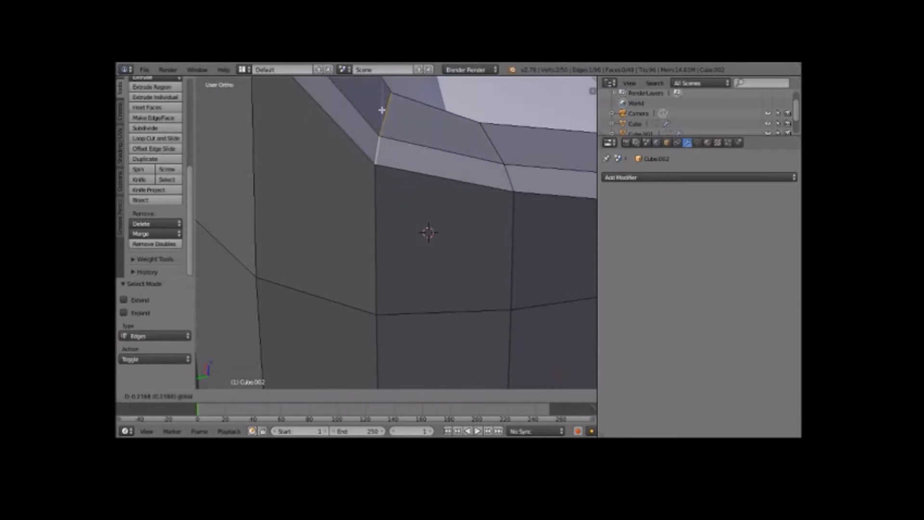
drag(386, 93, 386, 92)
scroll(491, 208, down, 12)
scroll(492, 209, up, 12)
scroll(491, 208, down, 14)
middle_drag(491, 209, 467, 222)
scroll(436, 221, up, 10)
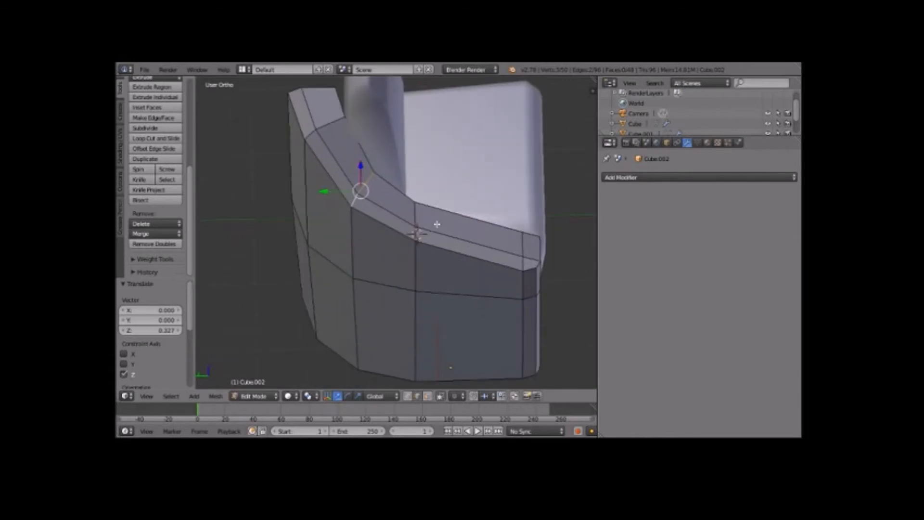
Nudge the raised joint edges about 0.031 along Z, and the edges where the curve meets the straight armrest about 0.042
middle_drag(373, 198, 382, 105)
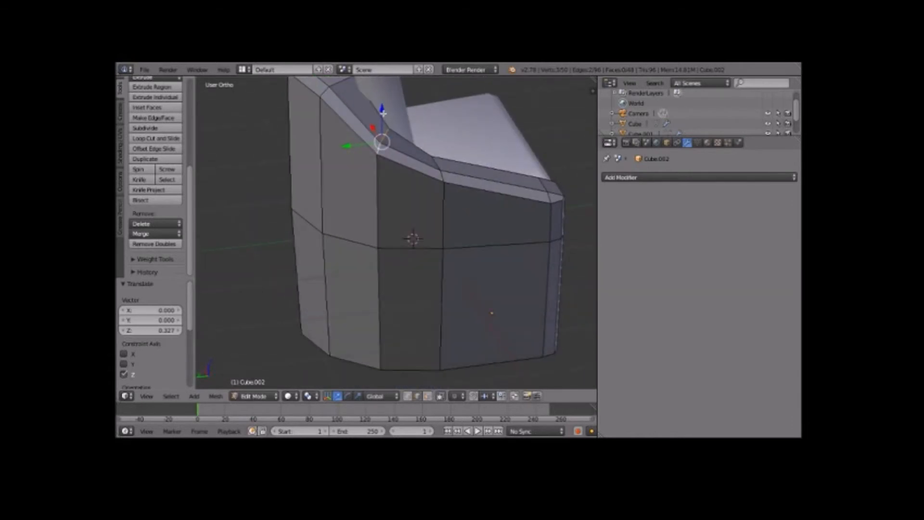
key(g)
drag(385, 105, 385, 106)
middle_drag(441, 162, 387, 156)
right_click(370, 154)
shift+right_click(359, 165)
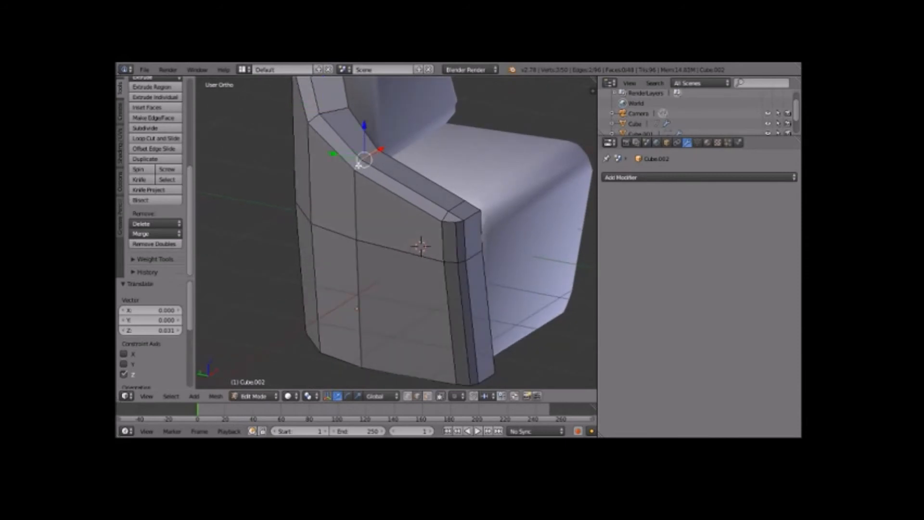
drag(363, 147, 365, 138)
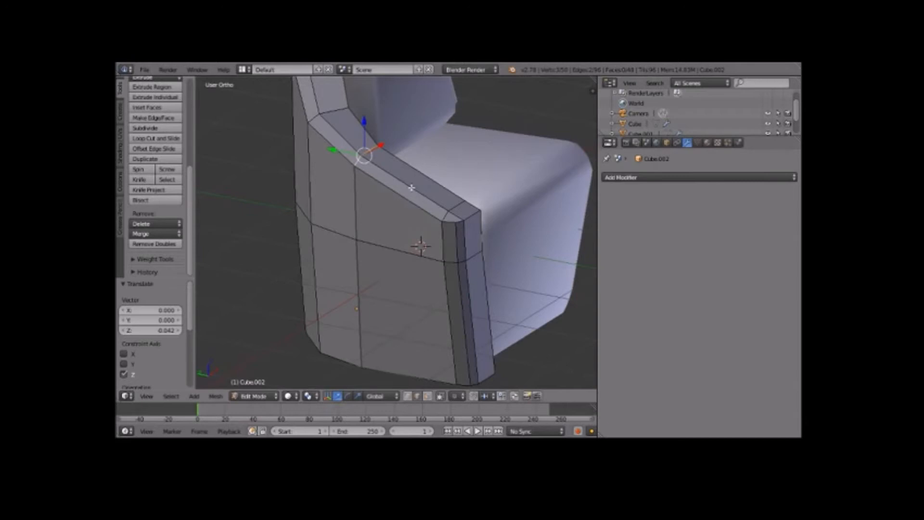
Try adding a single vertical loop cut around the armrest's straight section
key(ctrl+r)
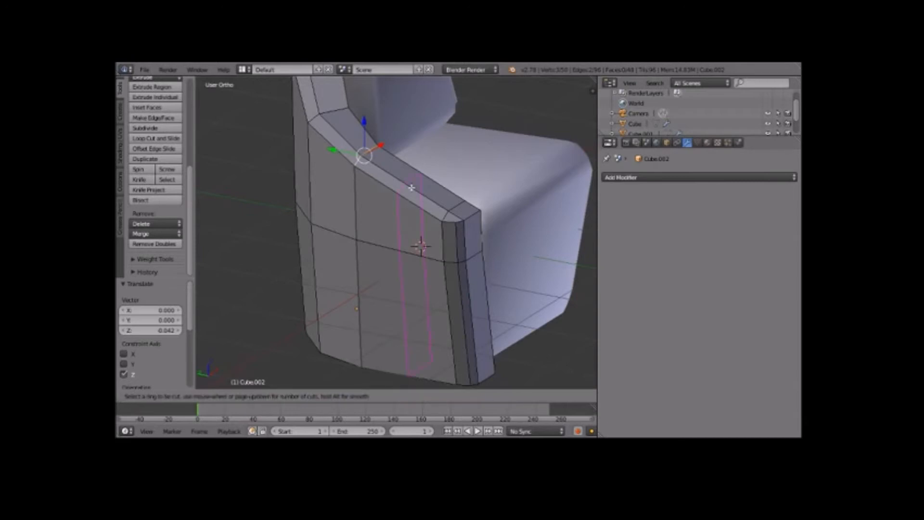
click(412, 188)
click(417, 192)
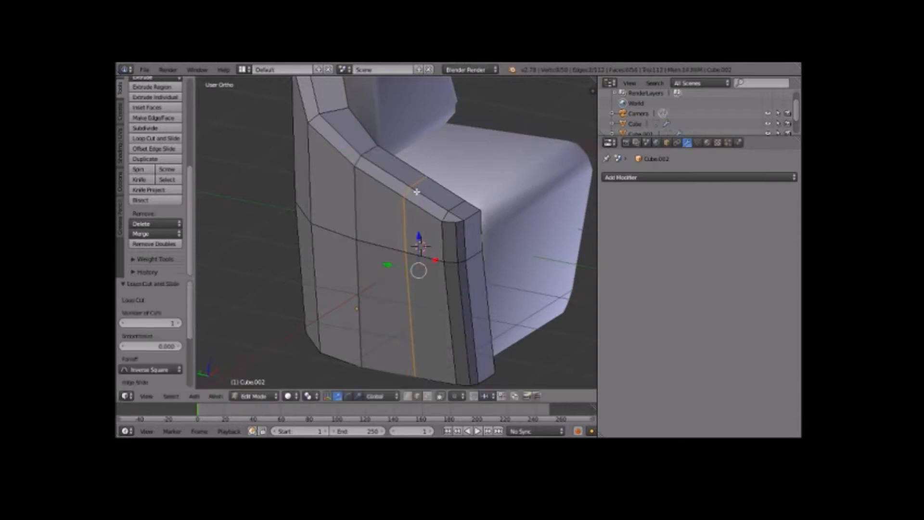
mouse_move(497, 206)
middle_down()
mouse_move(458, 215)
mouse_move(491, 201)
middle_up()
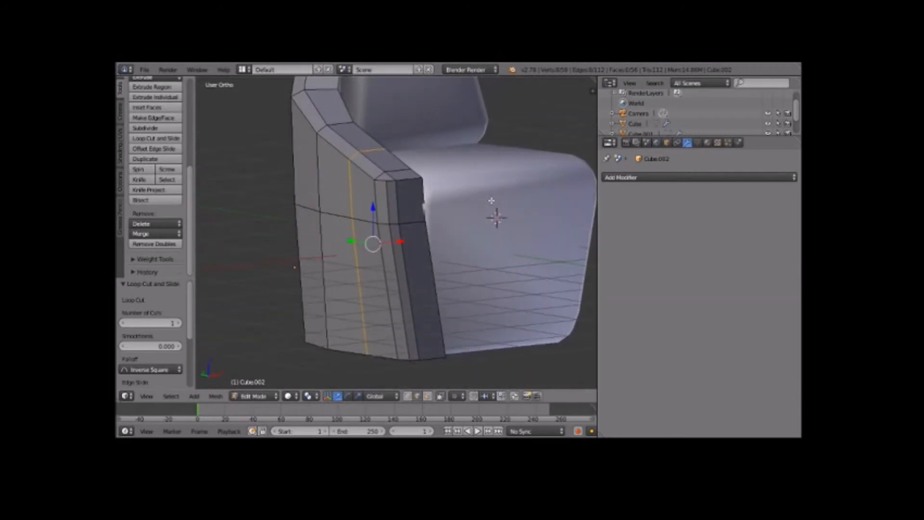
Try raising the top edges of the armrest's front end about 0.391 along Z, and undo this and the loop cut
right_click(380, 175)
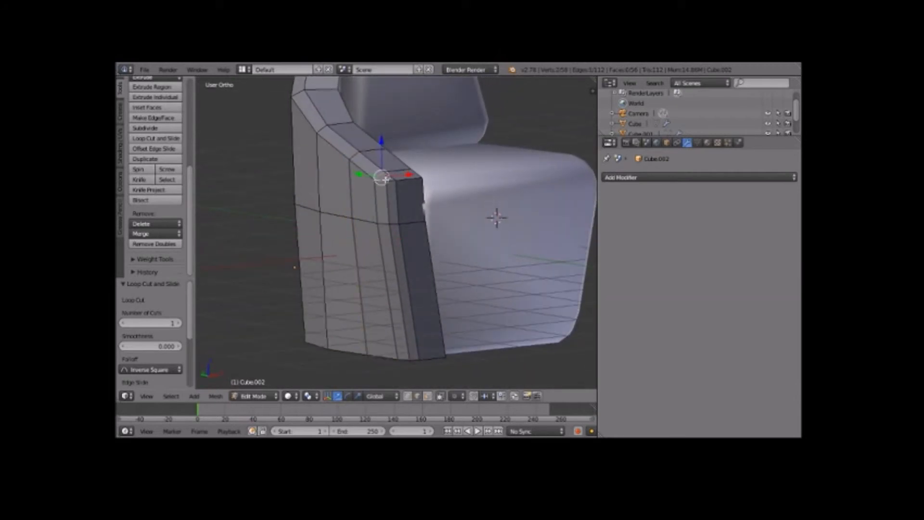
shift+right_click(402, 177)
shift+right_click(398, 171)
mouse_move(422, 219)
middle_down()
mouse_move(364, 250)
mouse_move(404, 251)
mouse_move(432, 207)
middle_up()
key(g)
key(z)
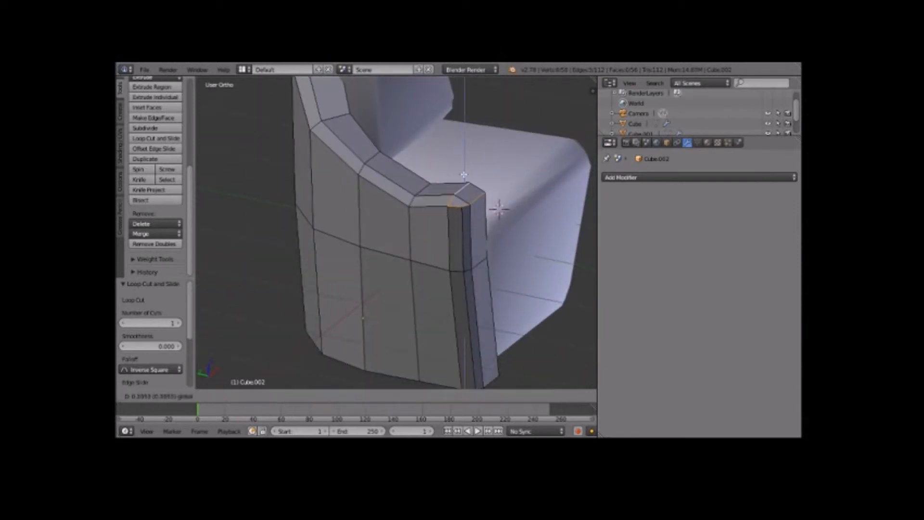
click(470, 167)
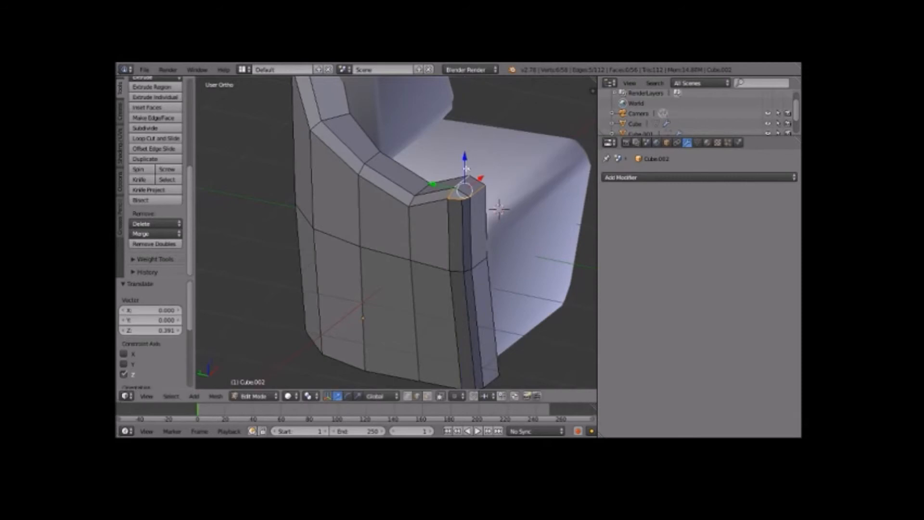
key(ctrl+z)
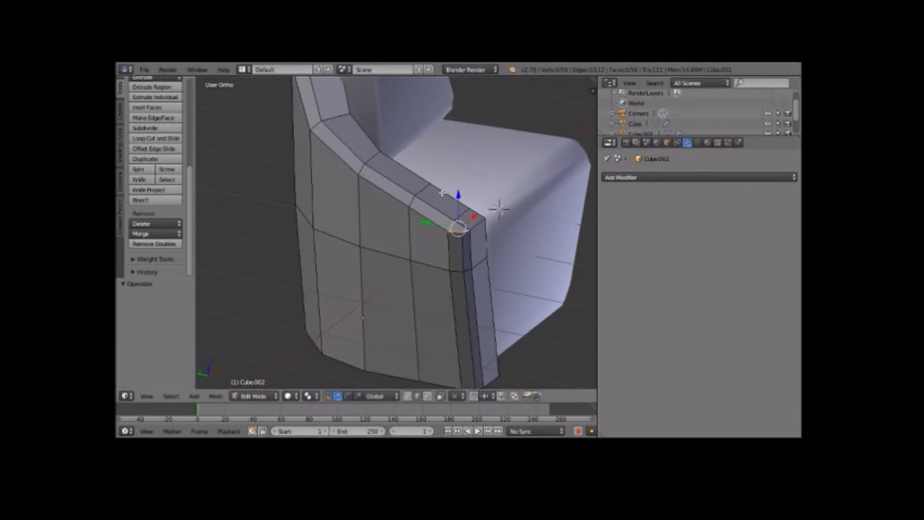
alt+right_click(435, 197)
key(ctrl+z)
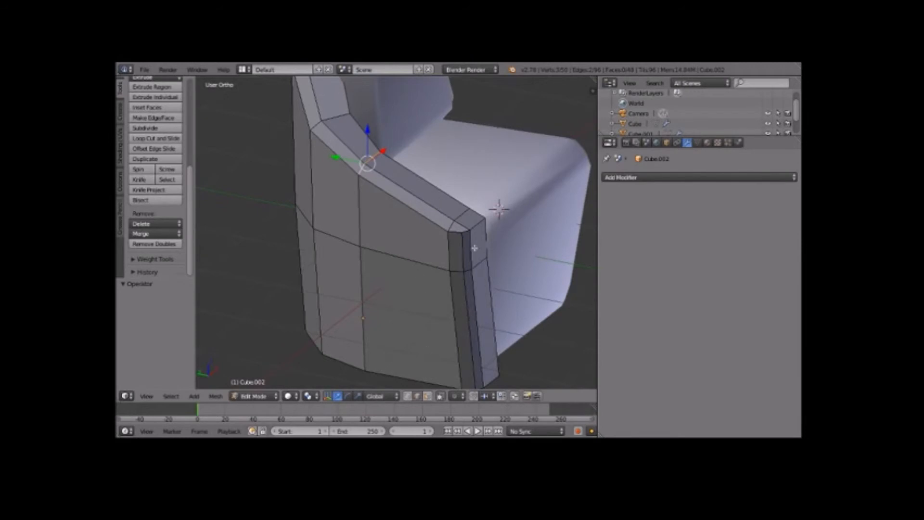
Raise the two small top faces at the armrest's front end about 0.263 along Z
key(Tab)
key(Tab)
right_click(458, 223)
key(ctrl+Tab)
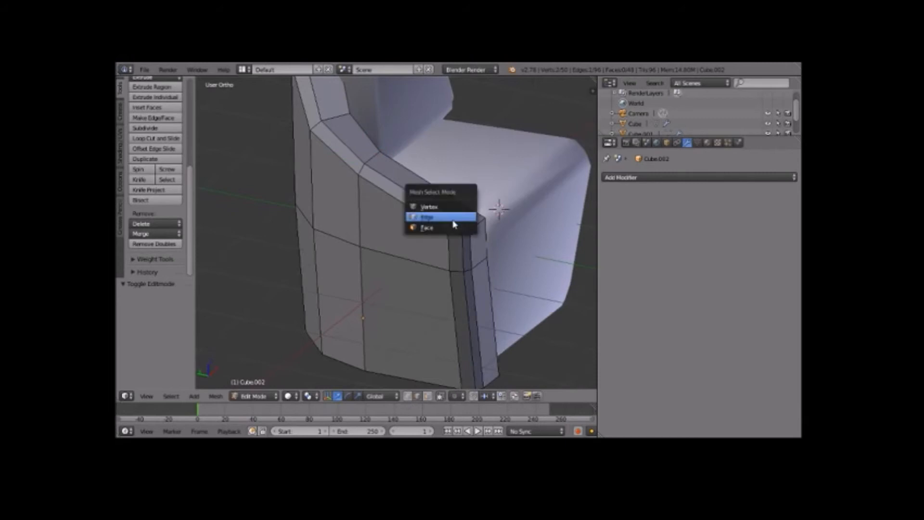
click(458, 229)
right_click(460, 230)
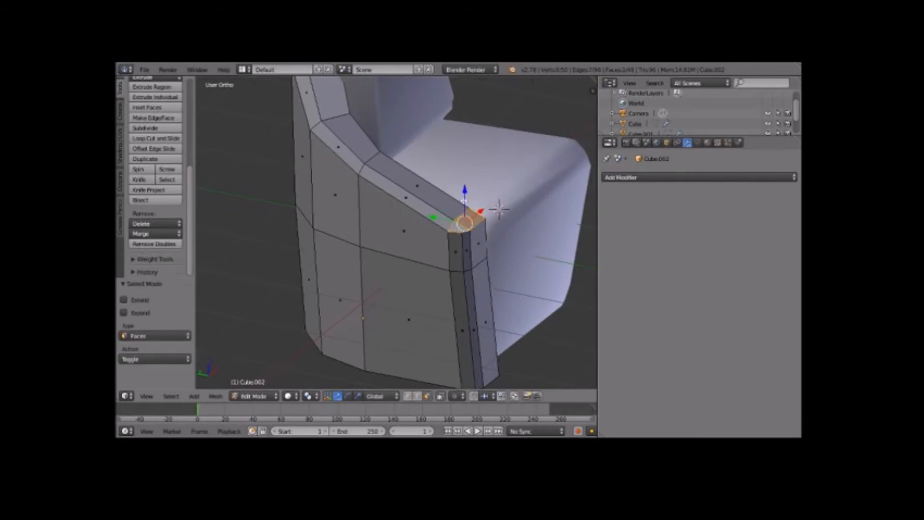
key(g)
key(z)
click(468, 179)
middle_drag(513, 195, 452, 194)
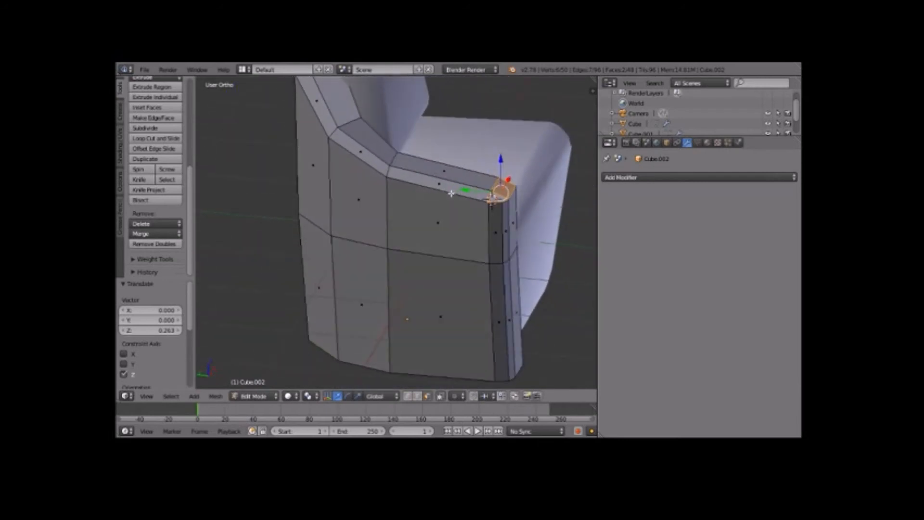
Move the top edges at the joints of the armrest's curved section about 0.165 along Z
key(ctrl+Tab)
click(430, 183)
right_drag(388, 174, 396, 159)
right_click(396, 159)
right_click(389, 168)
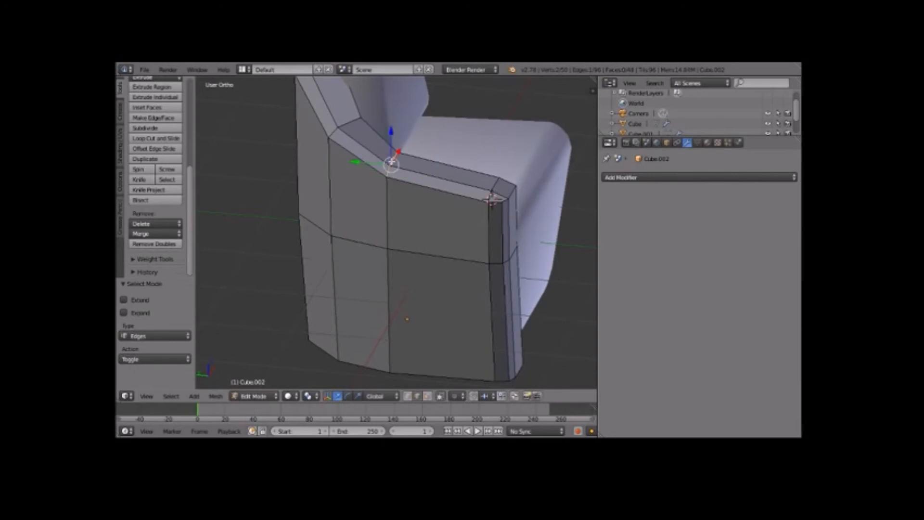
drag(391, 142, 339, 96)
right_click(341, 126)
Compare the chair with the reference photo in top view, and examine the whole armrest shape in Object Mode
middle_drag(455, 212, 565, 273)
middle_drag(254, 322, 254, 363)
key(KP_7)
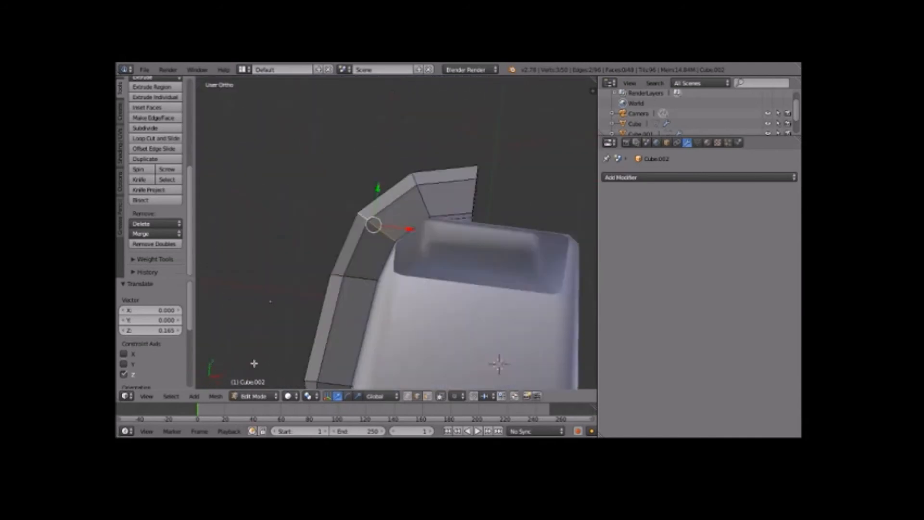
shift+middle_drag(492, 282, 397, 299)
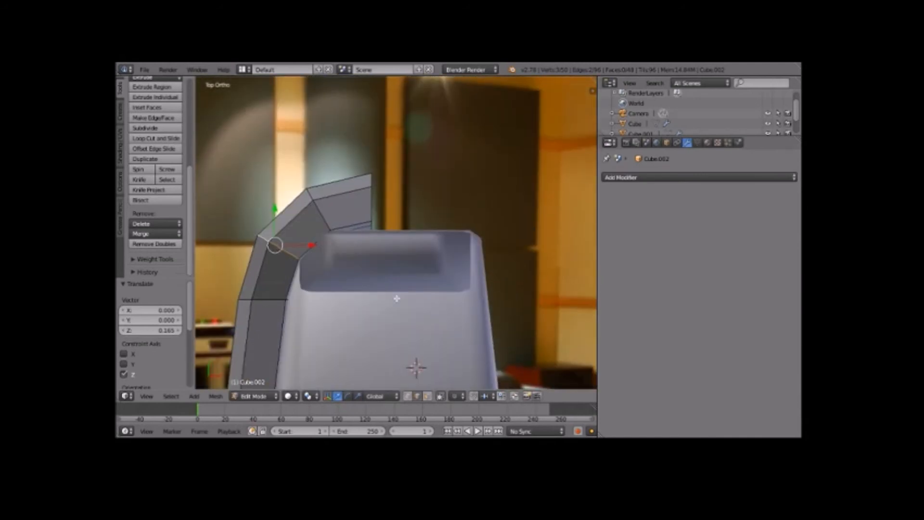
click(371, 219)
scroll(402, 254, down, 6)
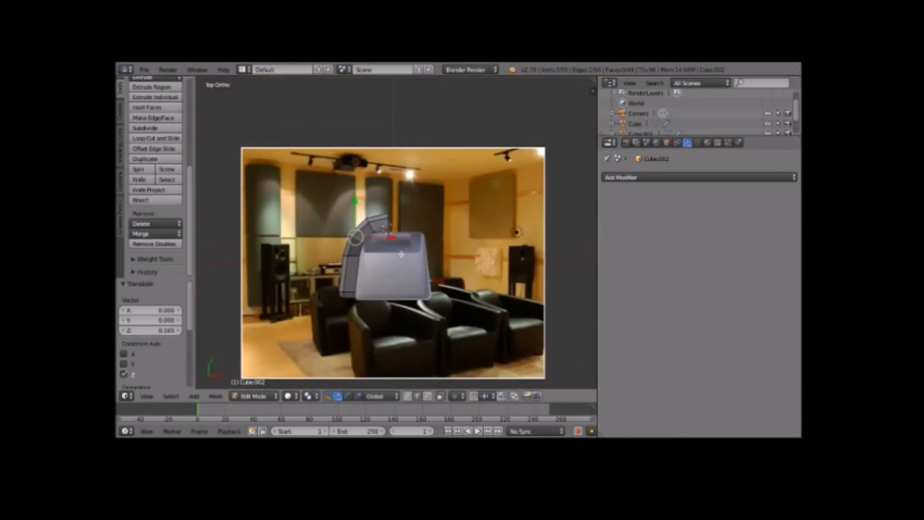
scroll(401, 255, up, 2)
key(Tab)
middle_drag(390, 333, 479, 240)
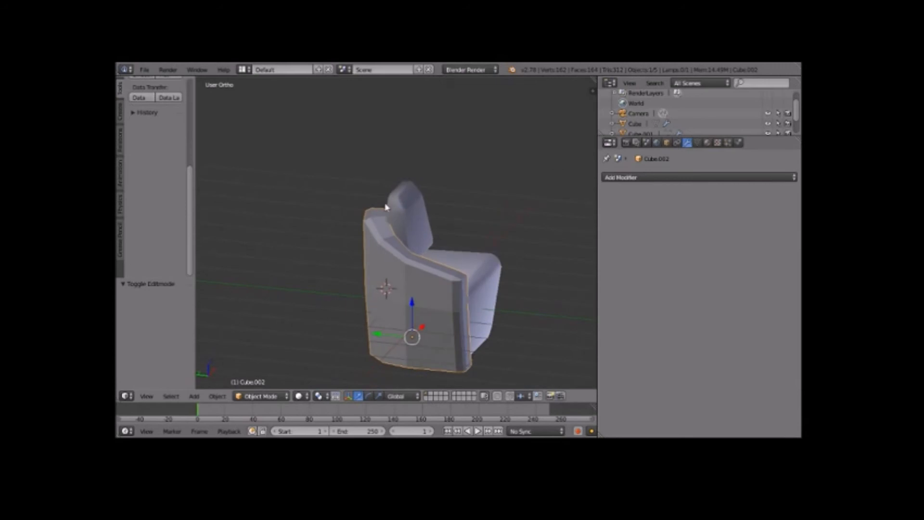
middle_drag(414, 196, 431, 264)
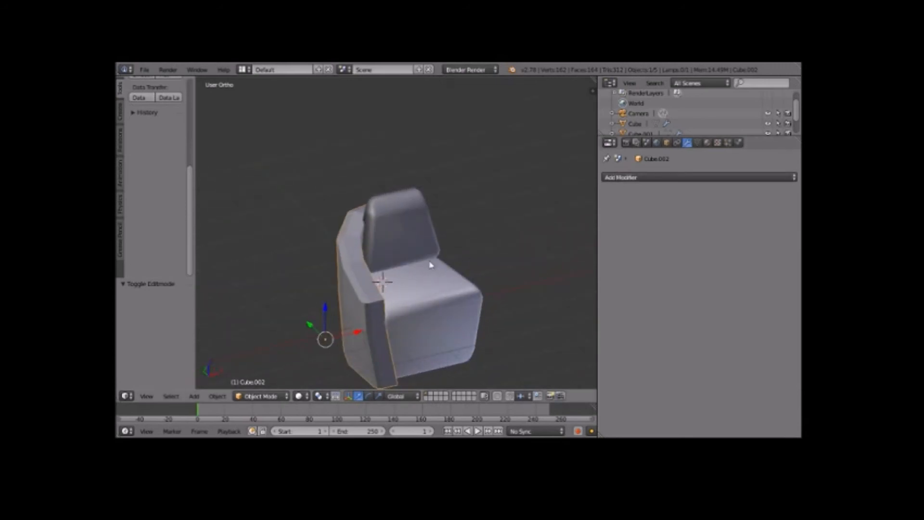
Save the scene in the Downloads folder as studio.blend
key(ctrl+s)
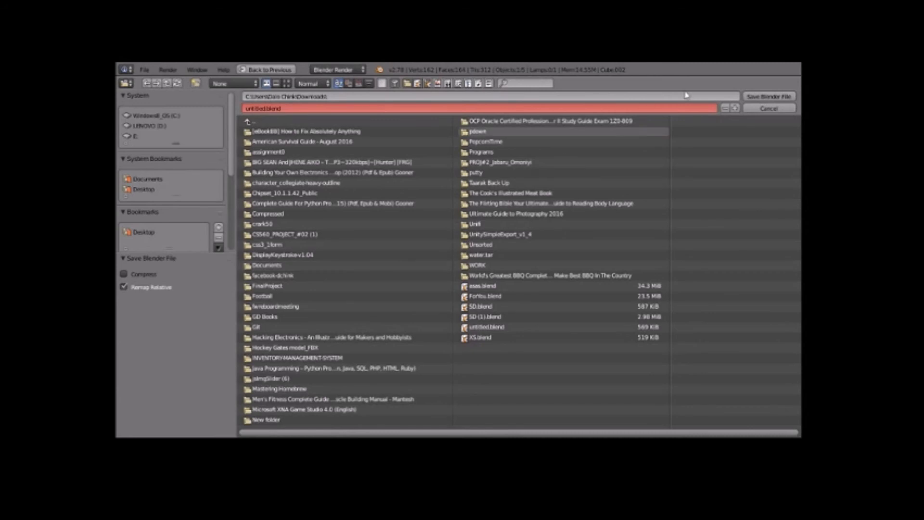
click(769, 97)
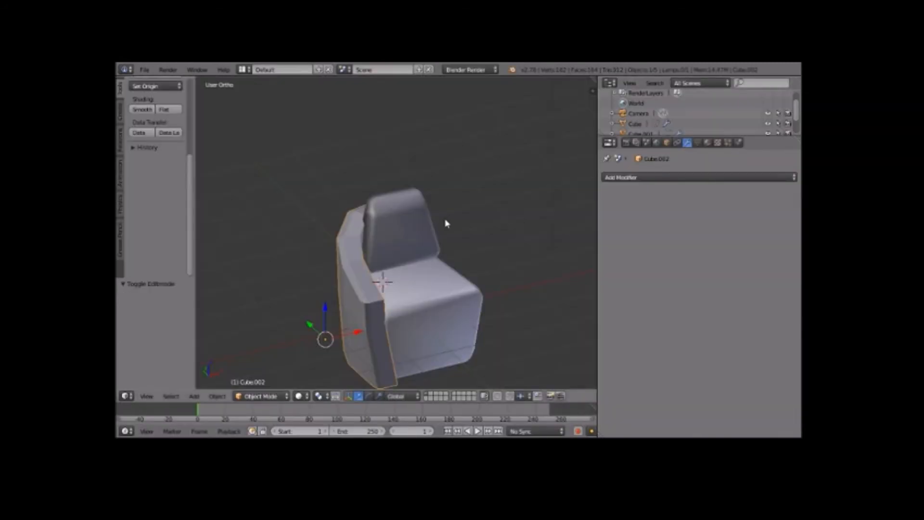
key(shift+ctrl+s)
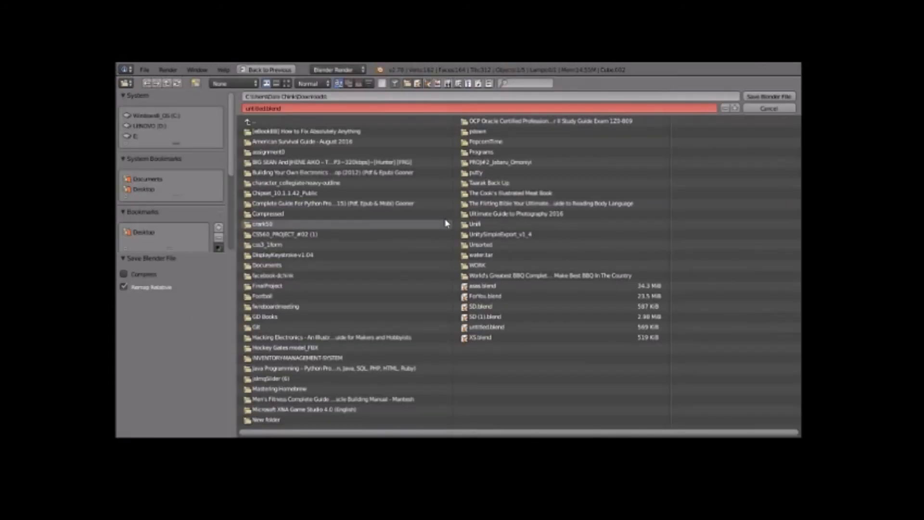
click(298, 107)
click(298, 108)
text(chair)
key(Return)
click(399, 110)
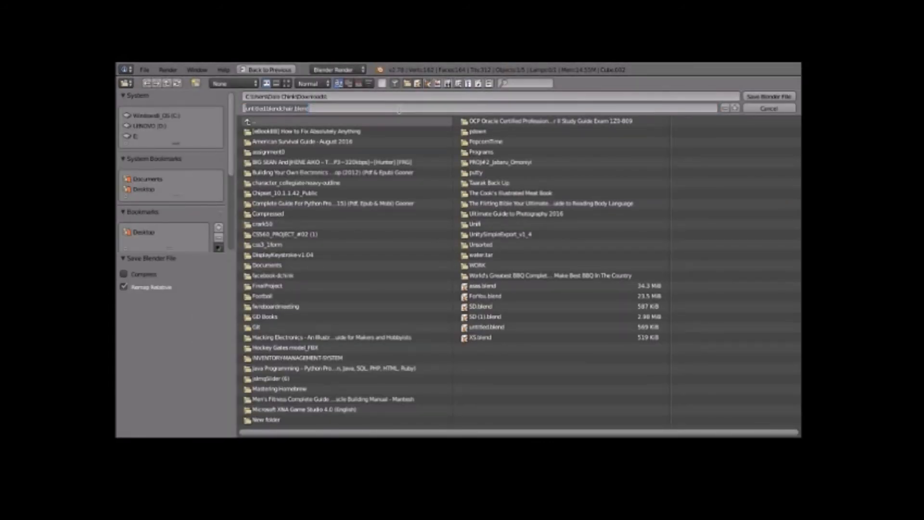
key(BackSpace)
text(chair)
key(Return)
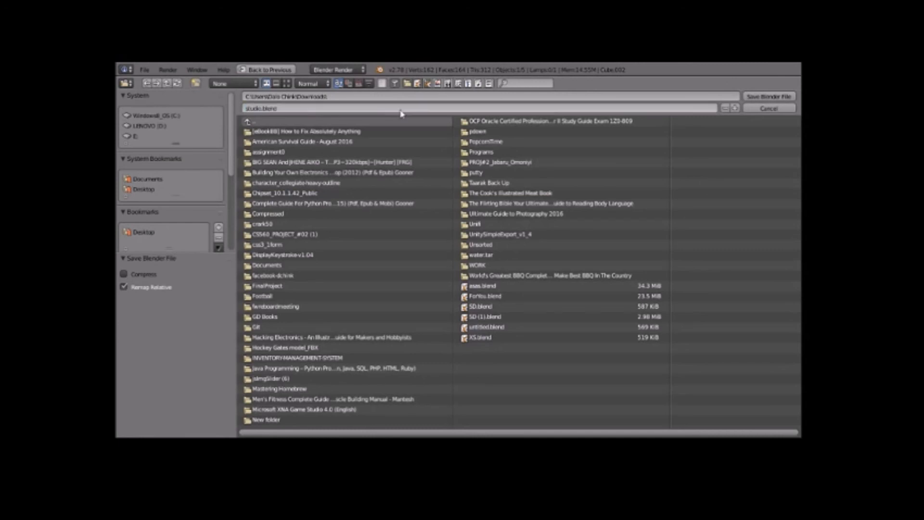
click(759, 100)
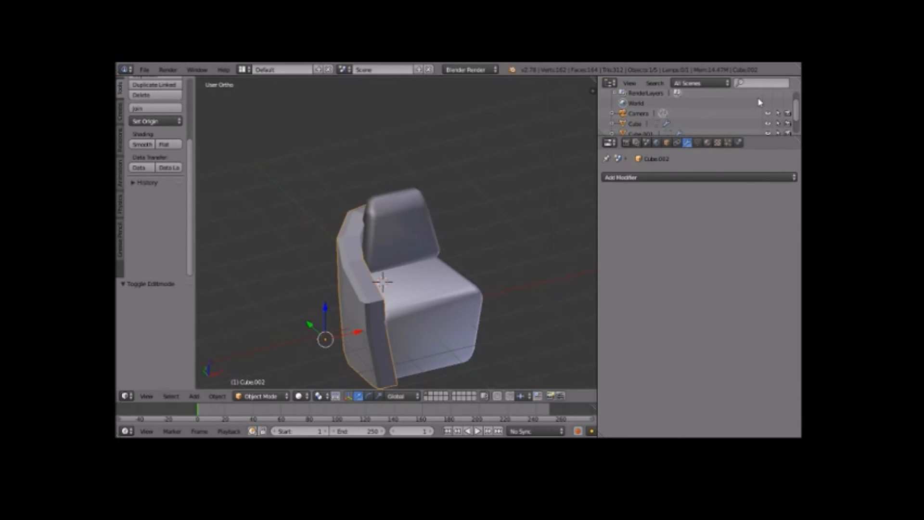
Save the studio.blend file again over the existing version
key(ctrl+s)
click(759, 102)
key(ctrl+s)
click(760, 103)
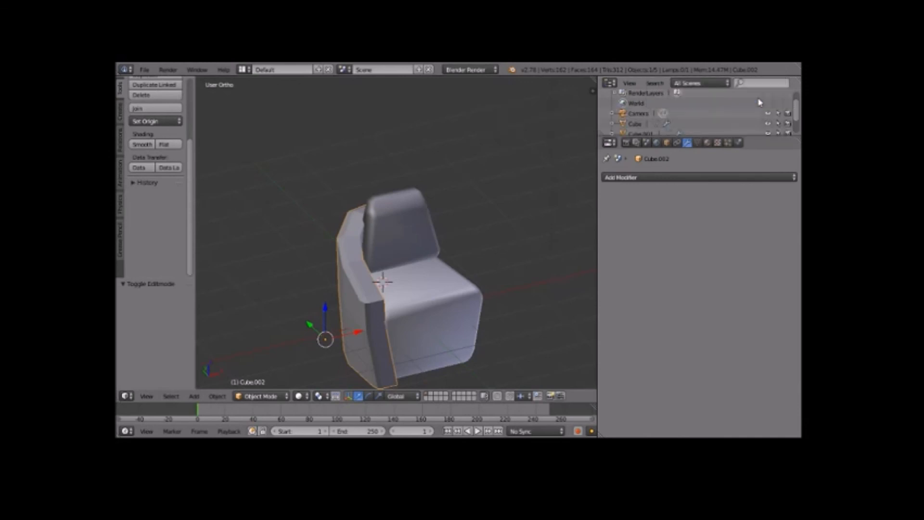